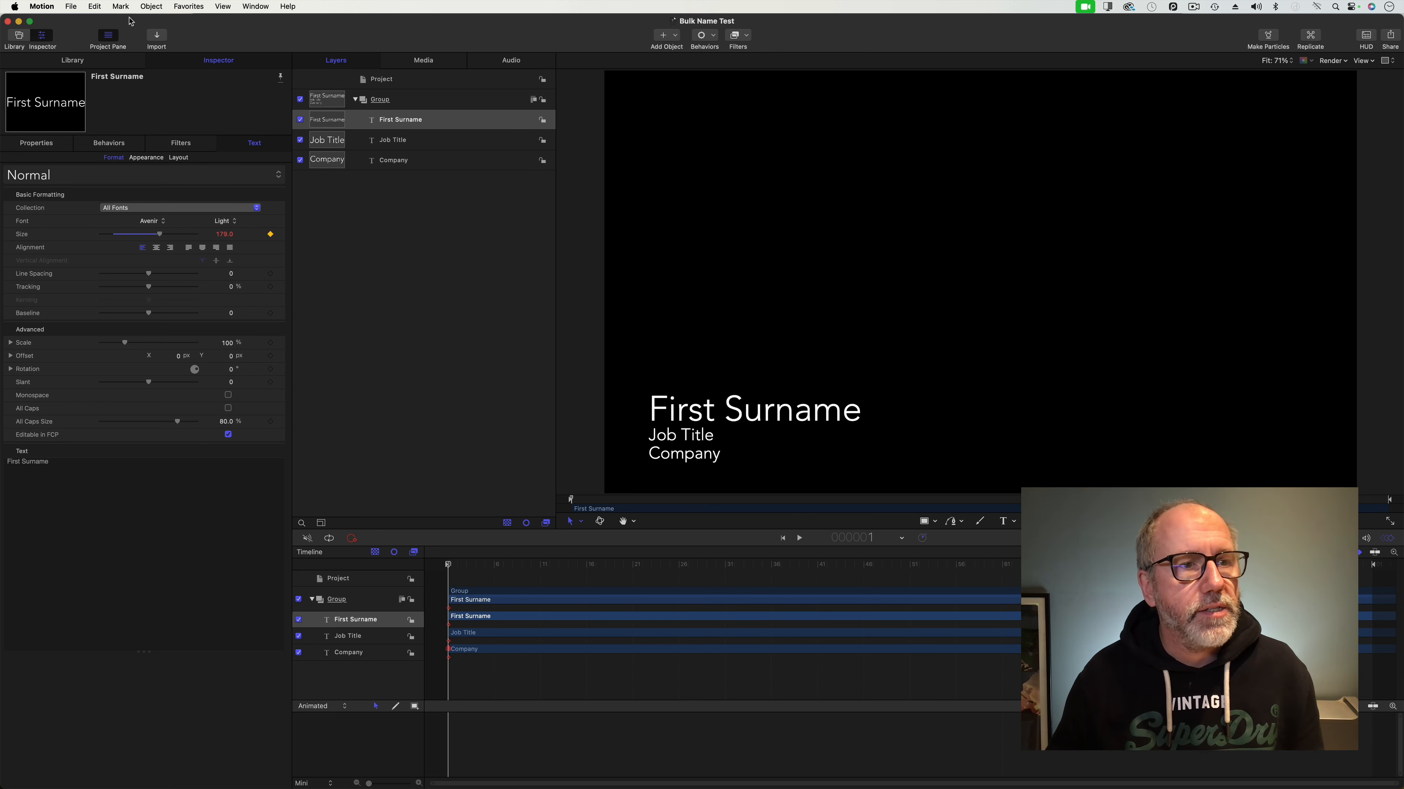
Save the three-line Bulk Name Test title in Motion and return to Final Cut Pro.
click(71, 6)
click(98, 89)
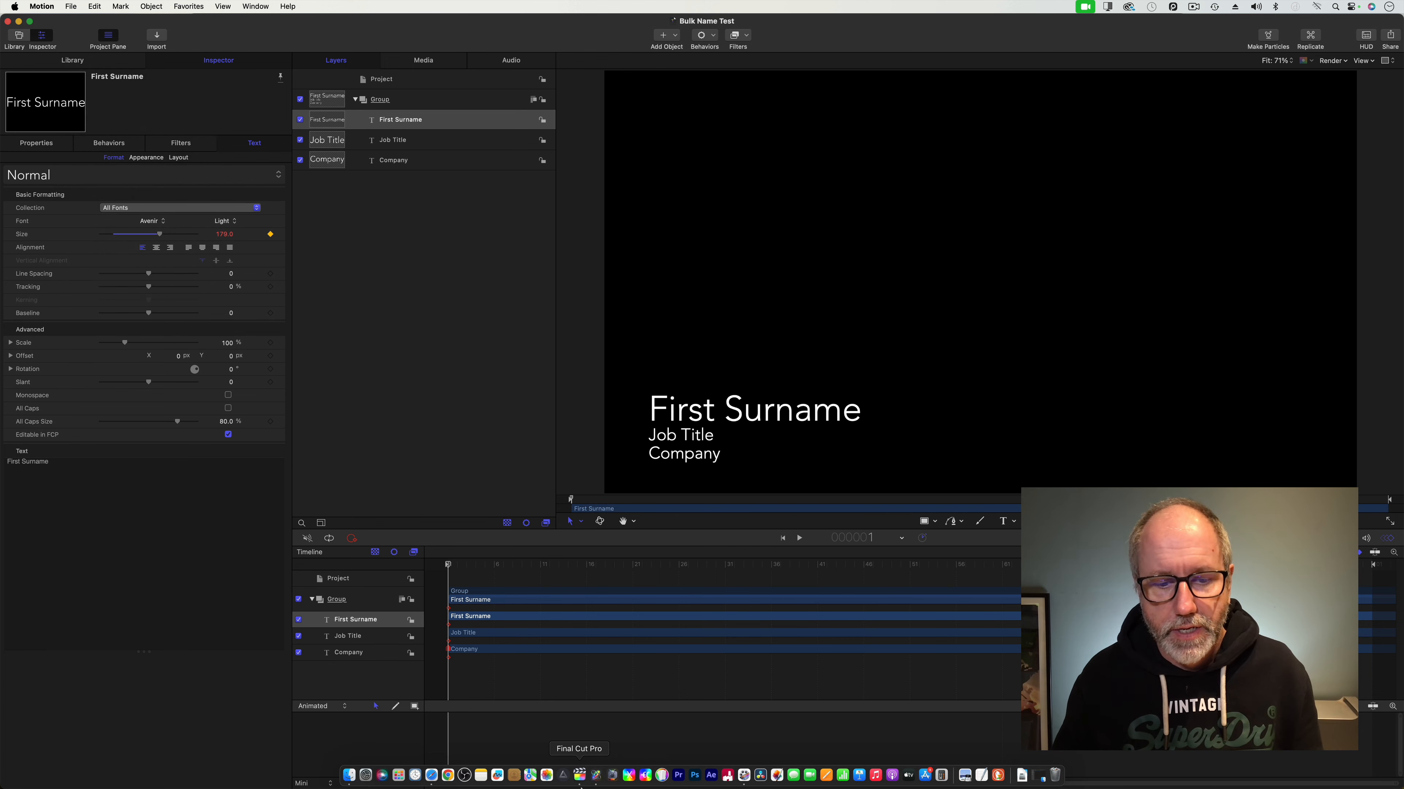
click(579, 774)
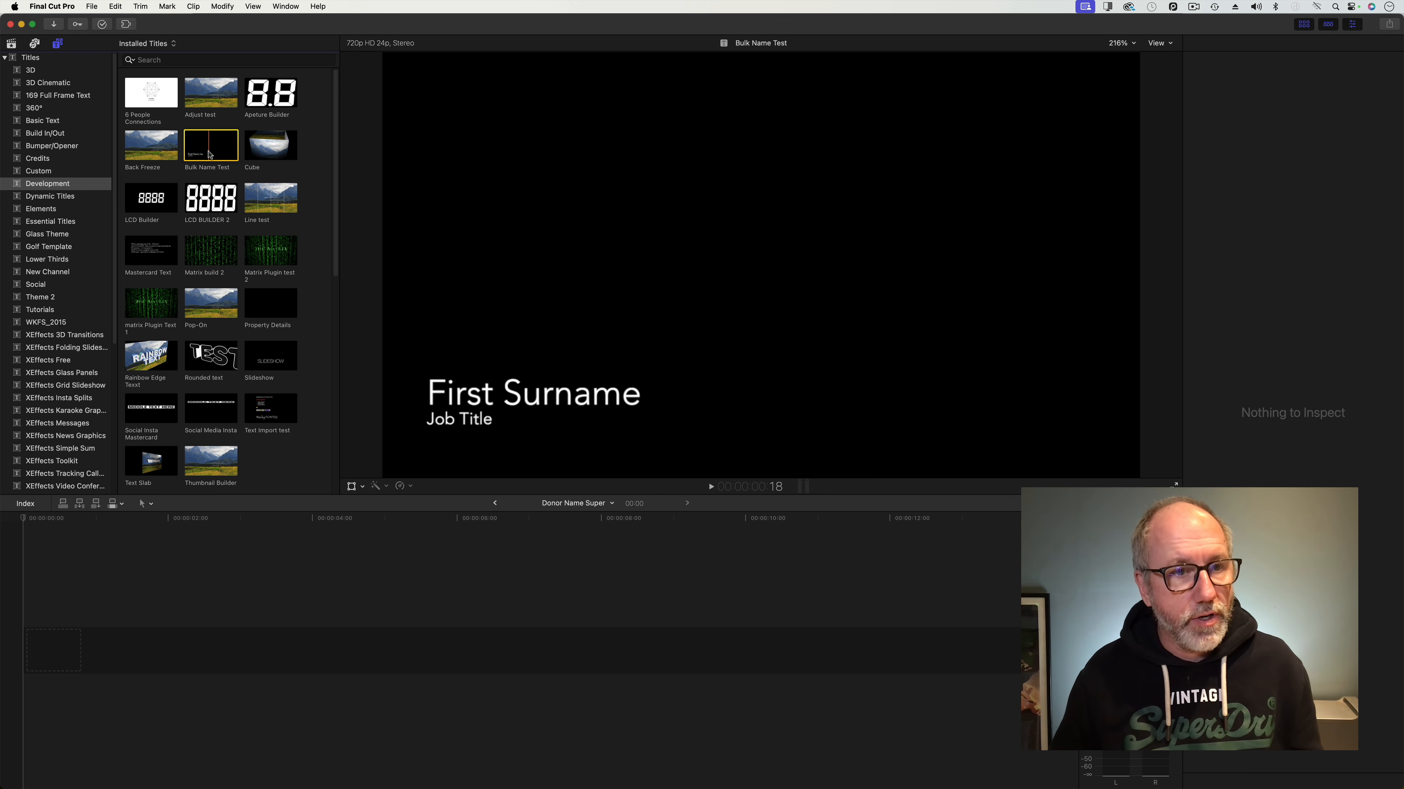
Fill the Donor Name Super storyline with eight Bulk Name Test titles, starting at the beginning.
key(e)
drag(80, 520, 41, 524)
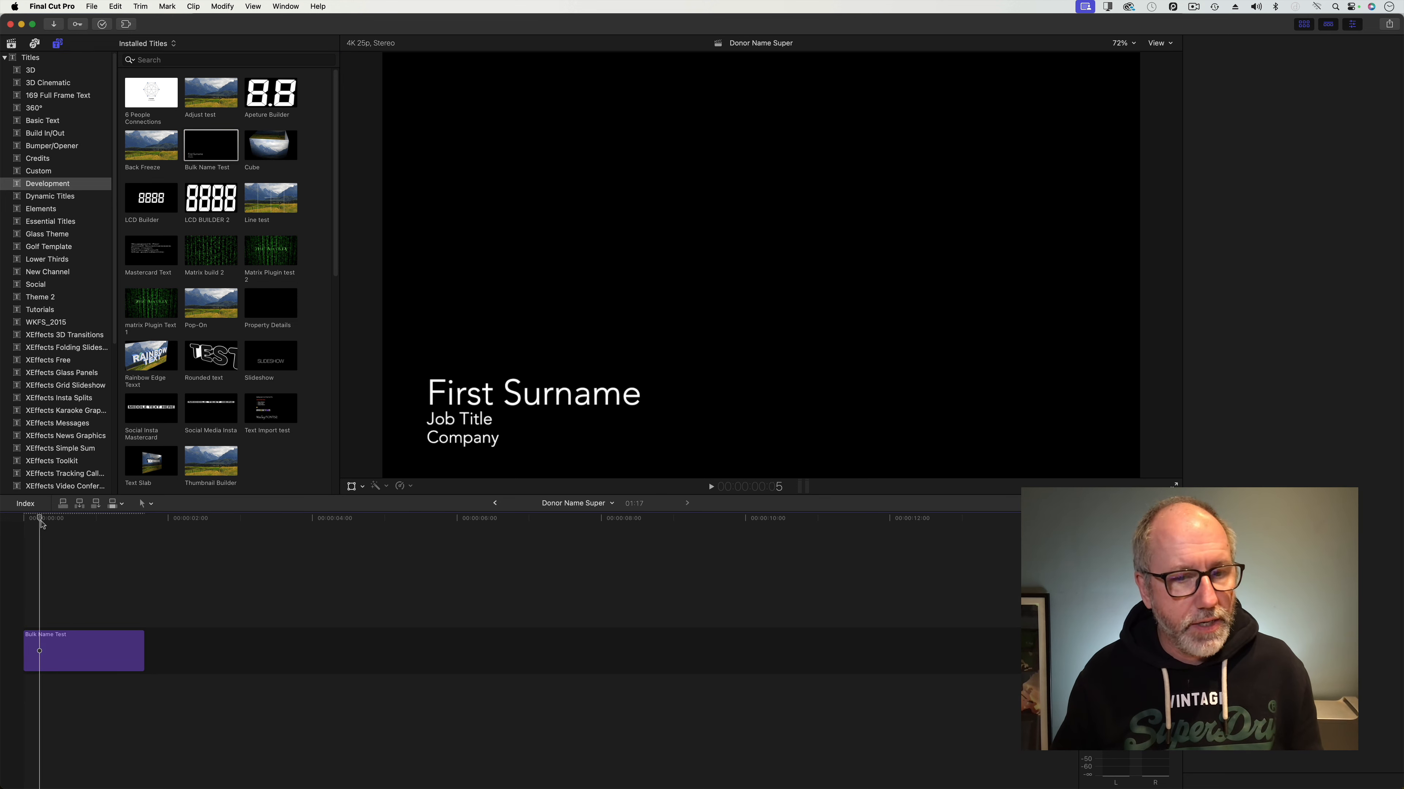
click(102, 652)
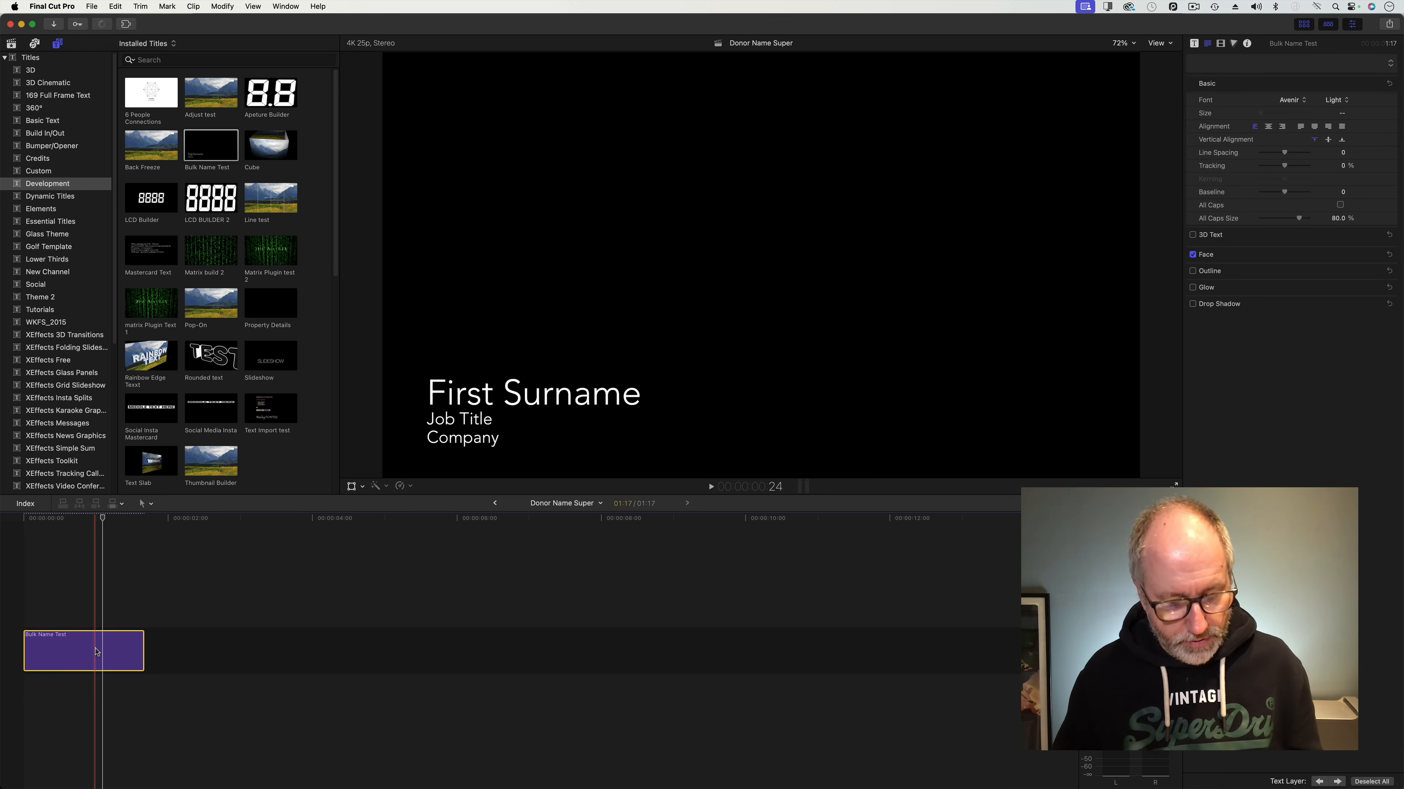
key(e)
key(e)
key(e)
key(e)
key(e)
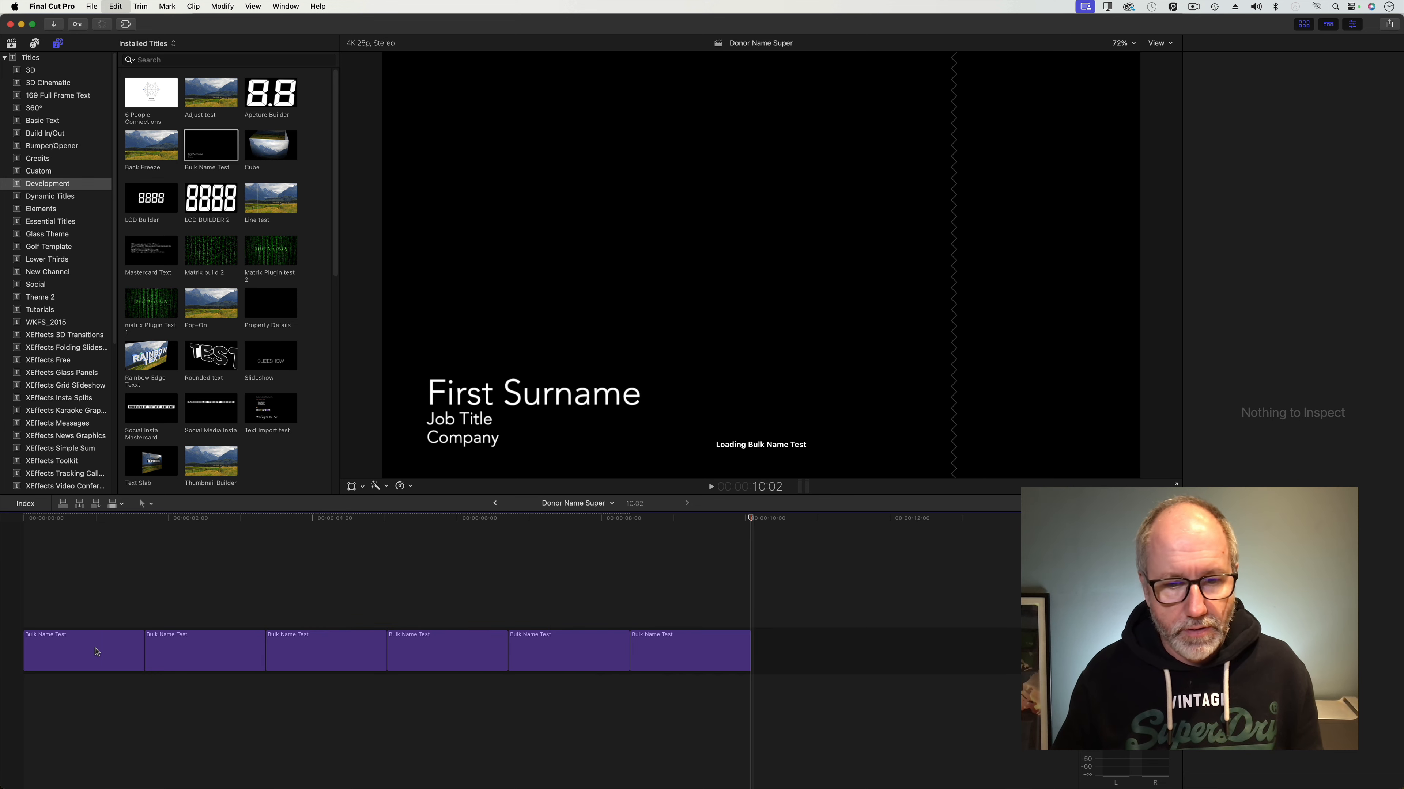
key(e)
key(e)
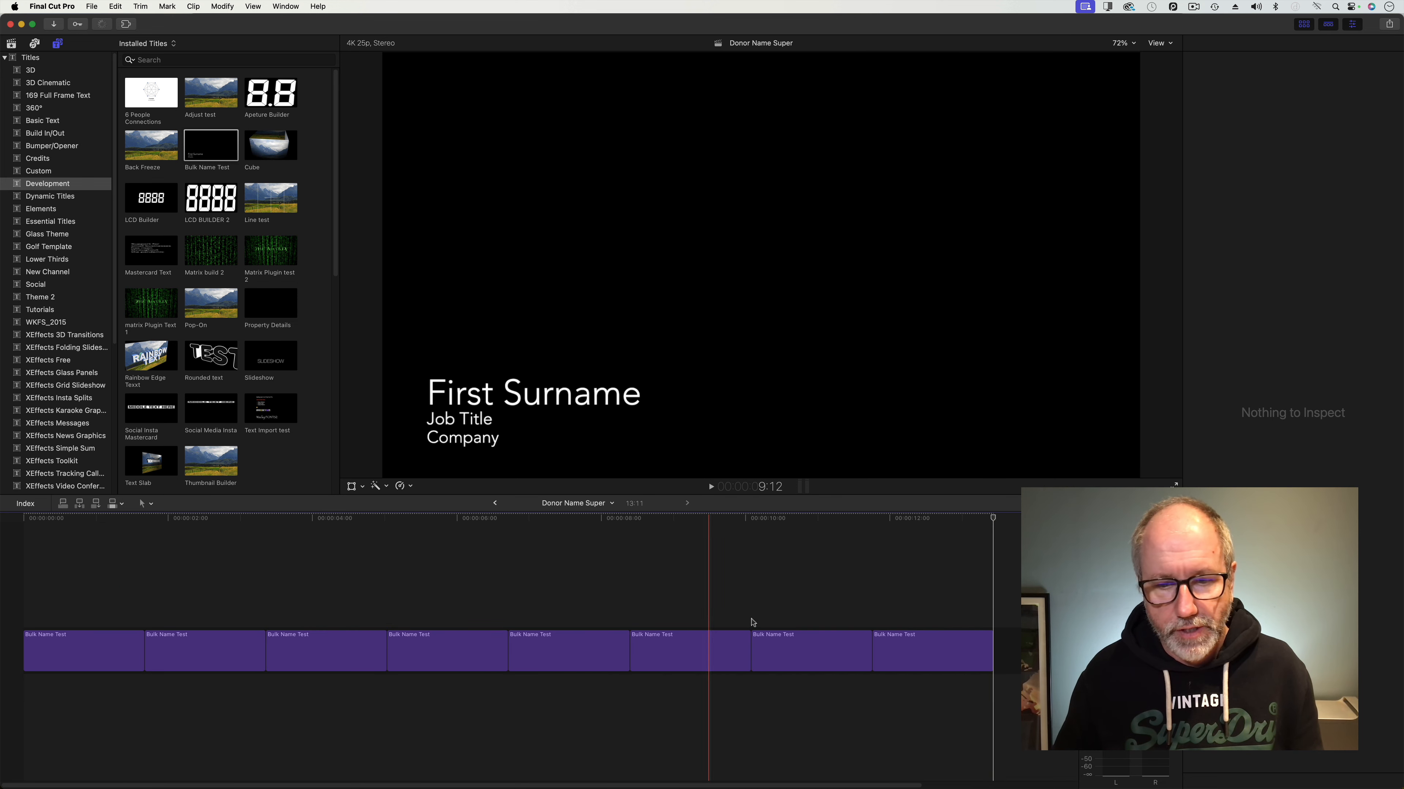
key(Home)
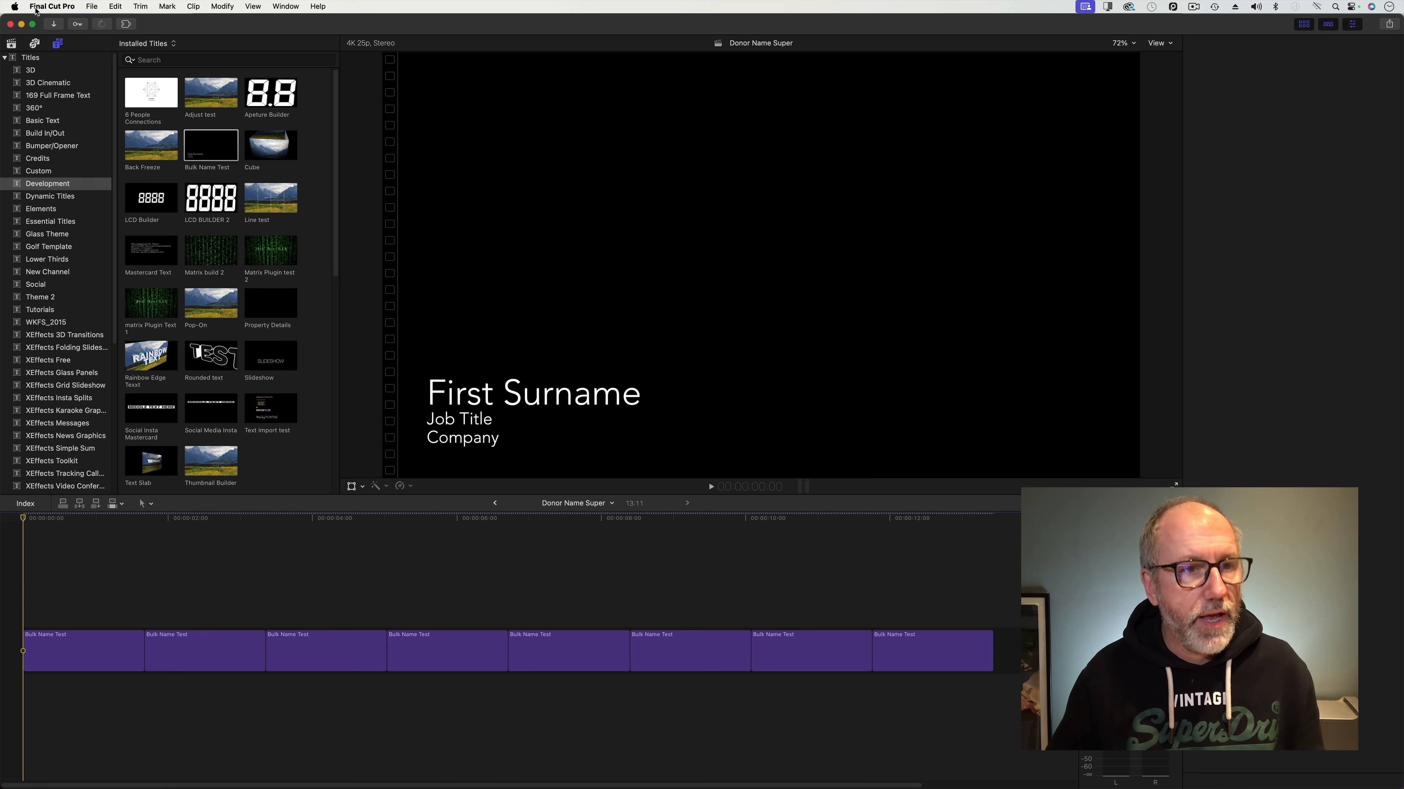
Export the project as XML named 'Donor Name Super' into the AA_11 folder.
click(92, 6)
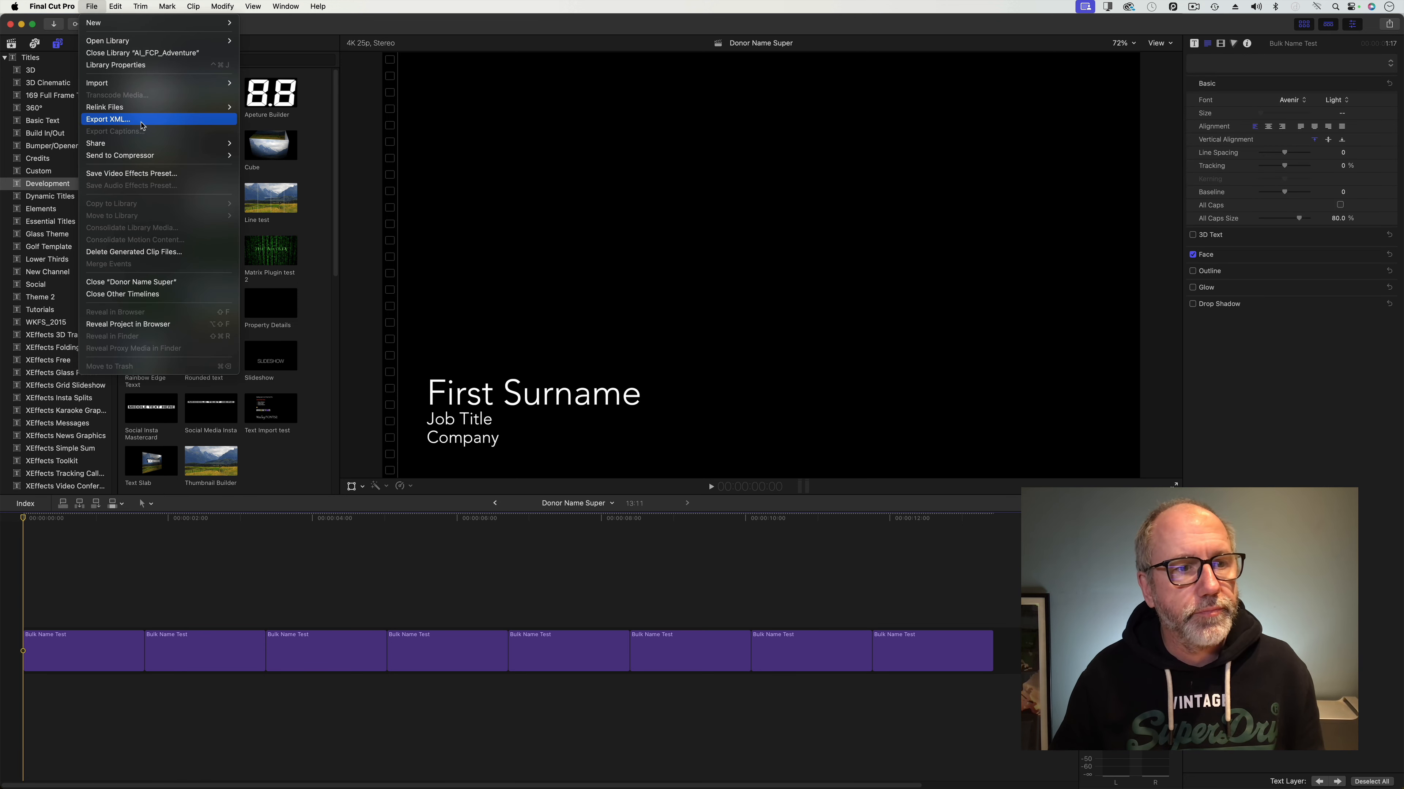
click(141, 121)
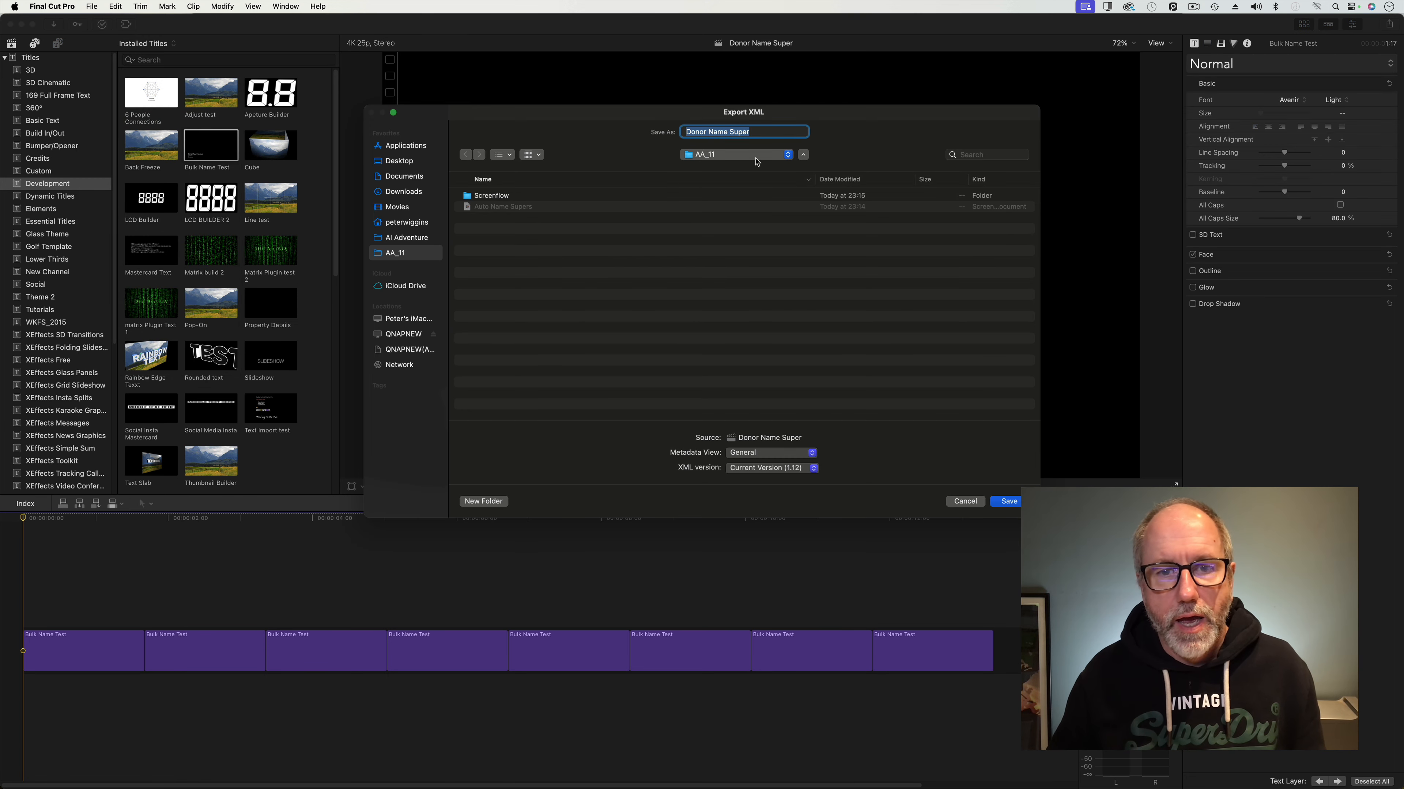
click(764, 133)
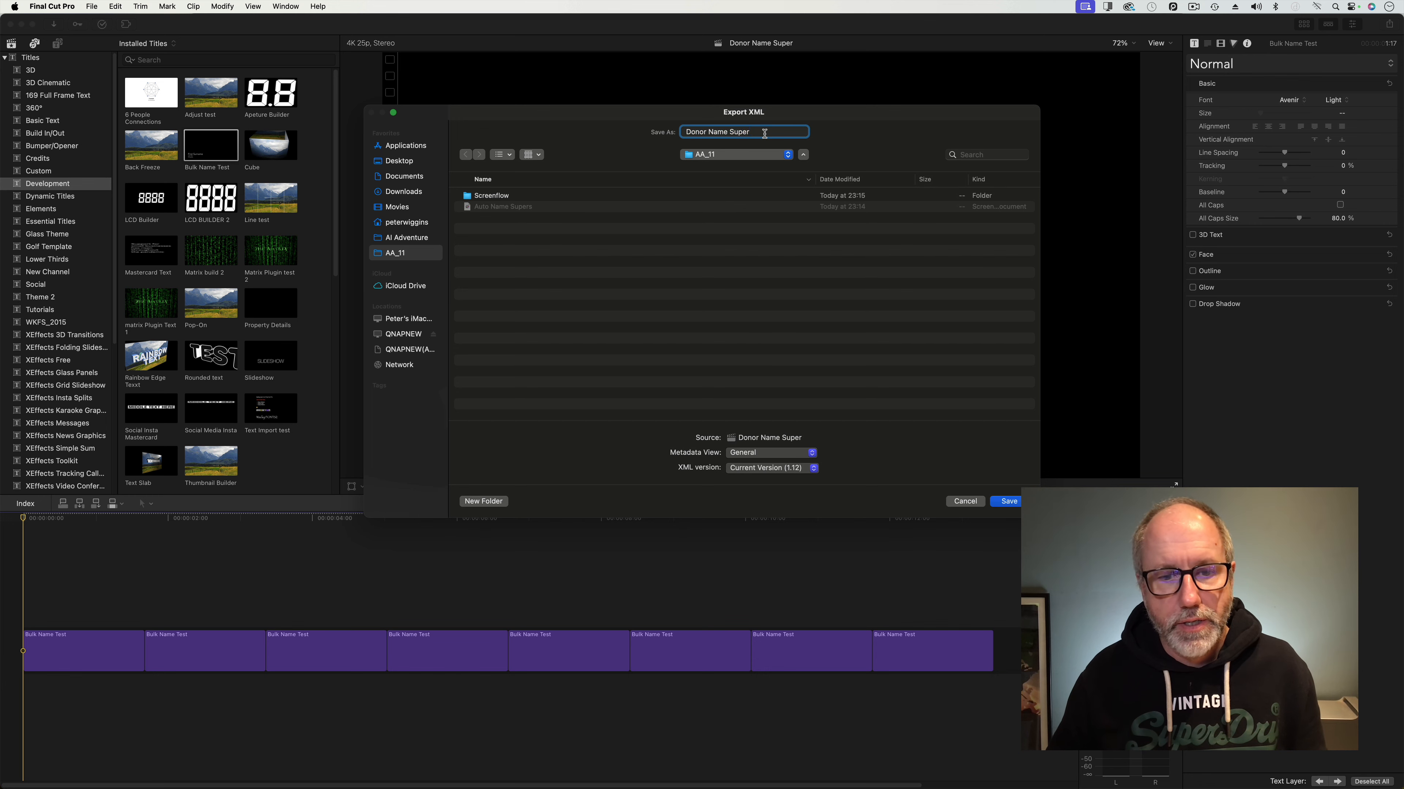
click(1004, 503)
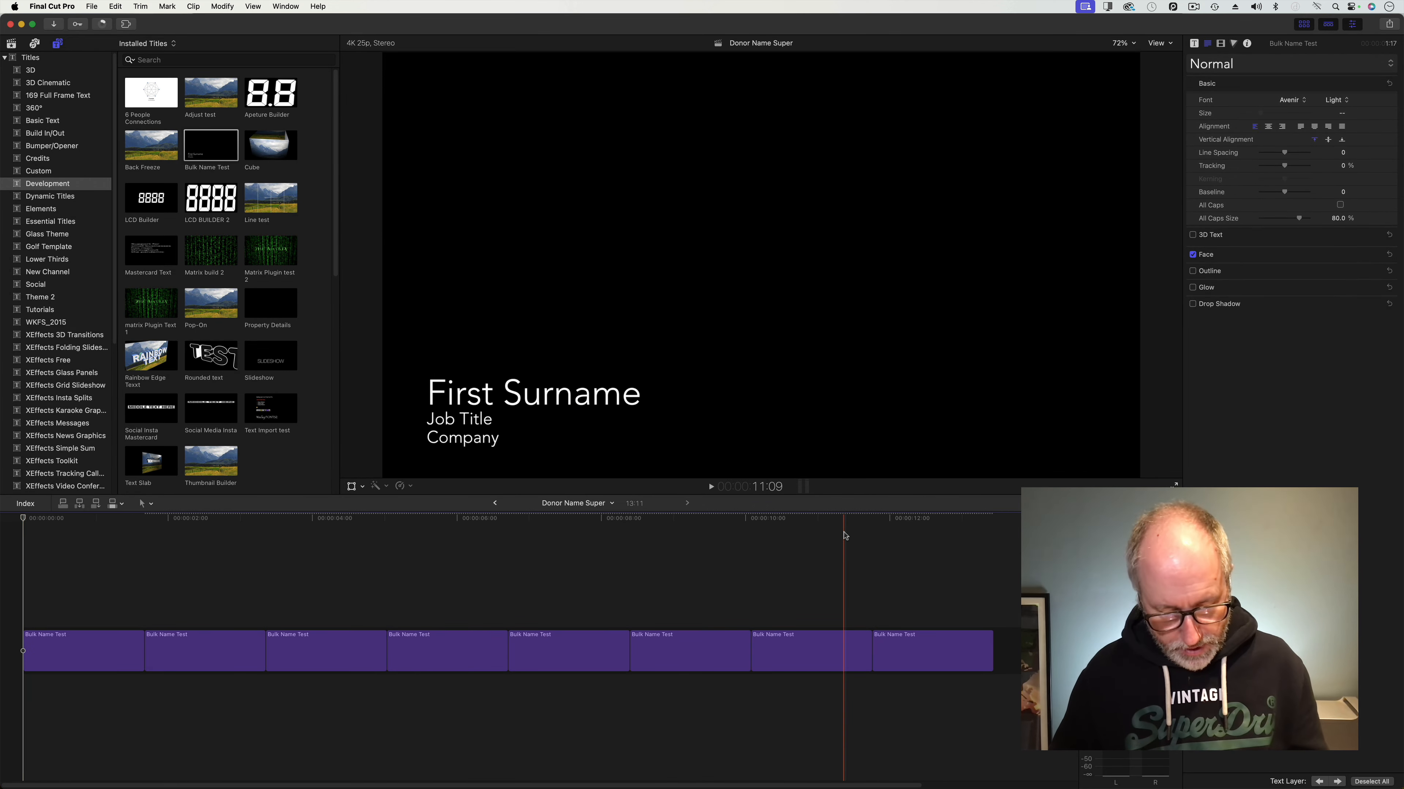
key(super+Tab)
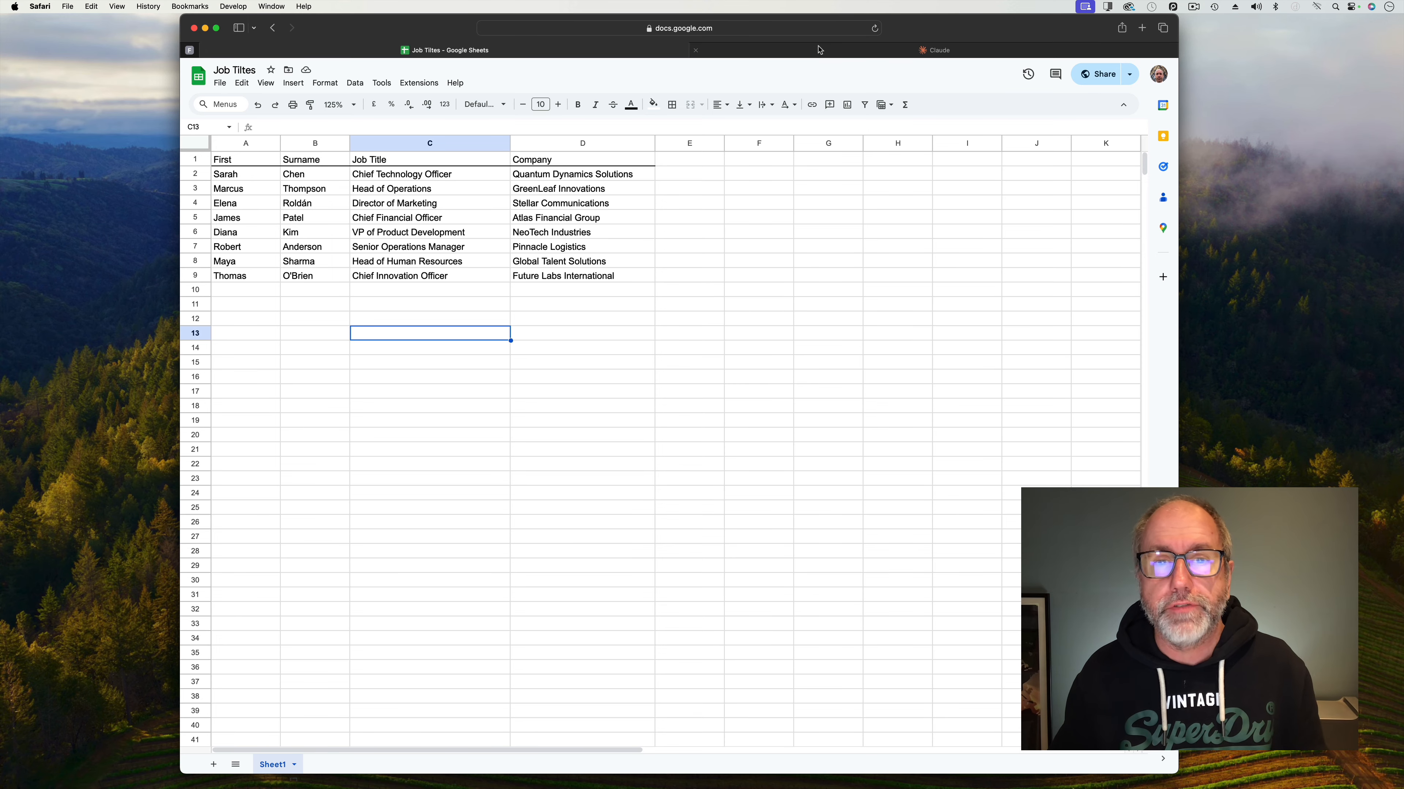
Switch Safari to the Claude tab showing the Auto Name Supers project.
click(810, 52)
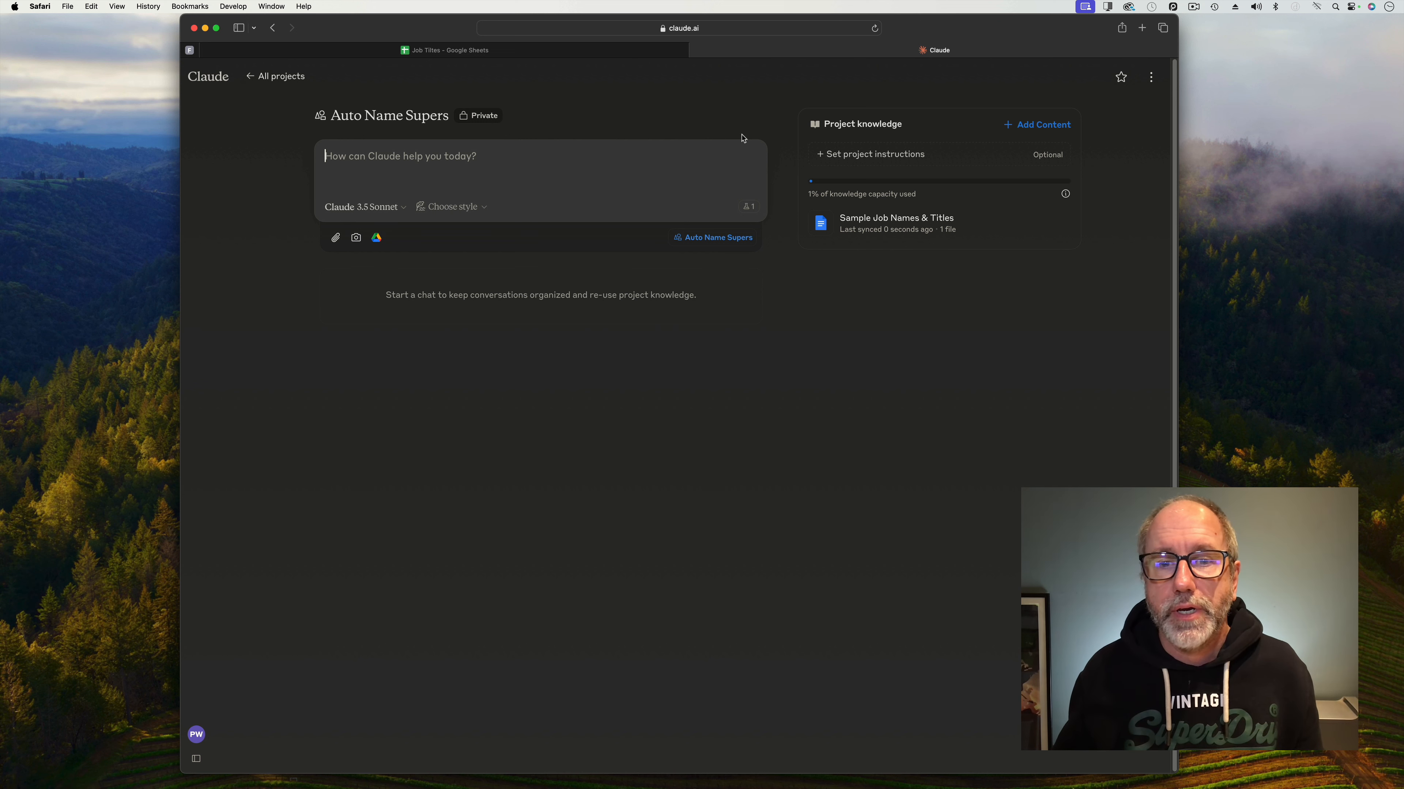
In Finder, show the package contents of Donor Name Super.fcpxmld in the AA_11 folder.
mouse_move(632, 786)
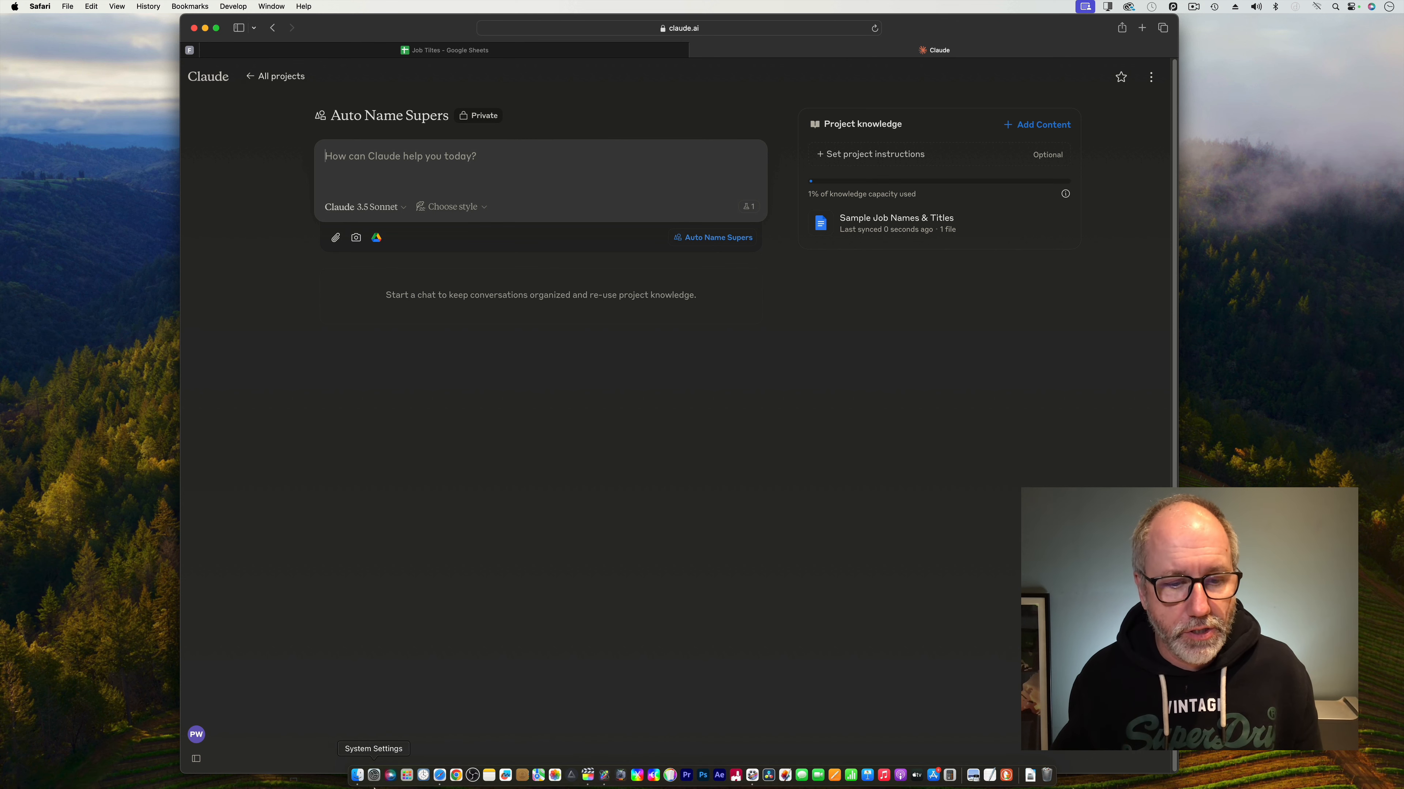
click(357, 775)
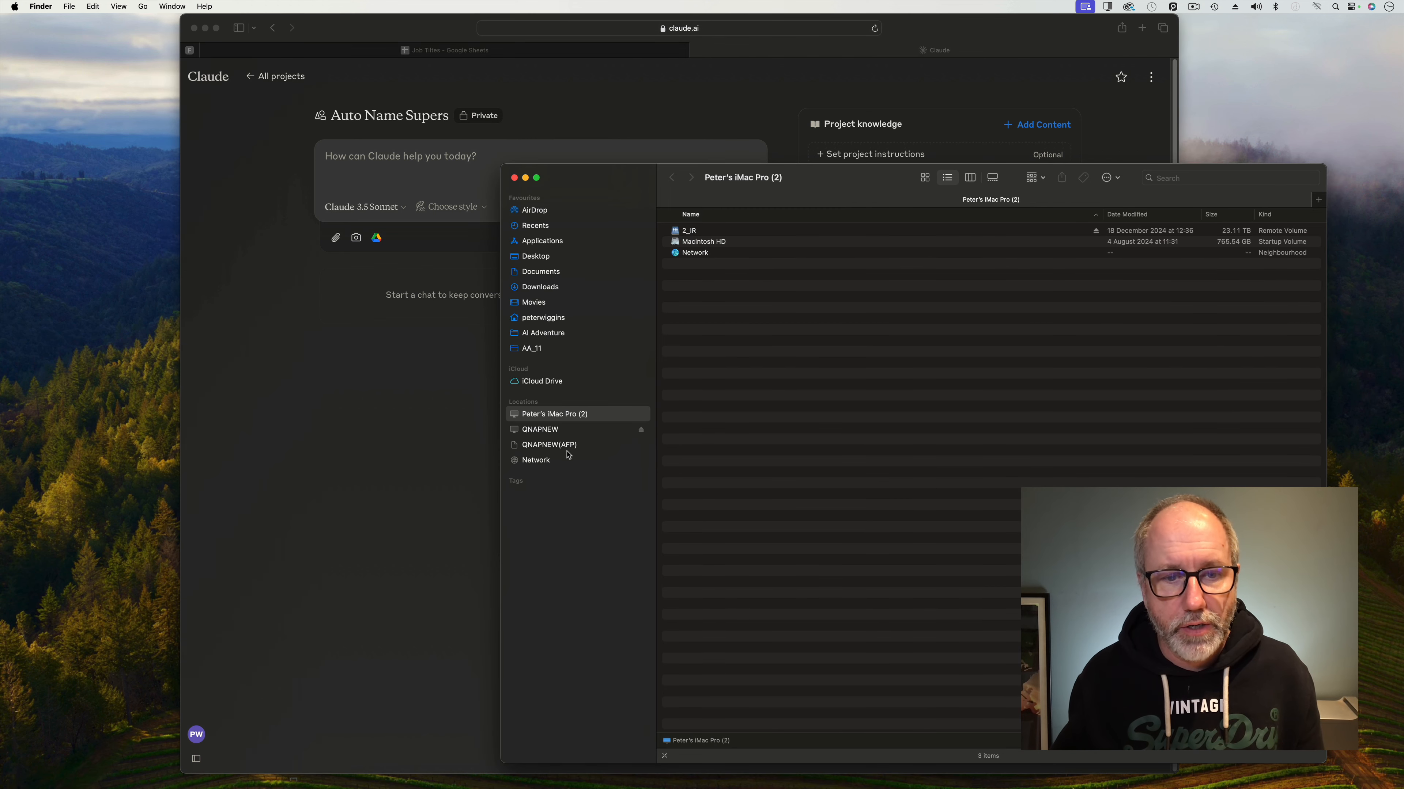
click(547, 348)
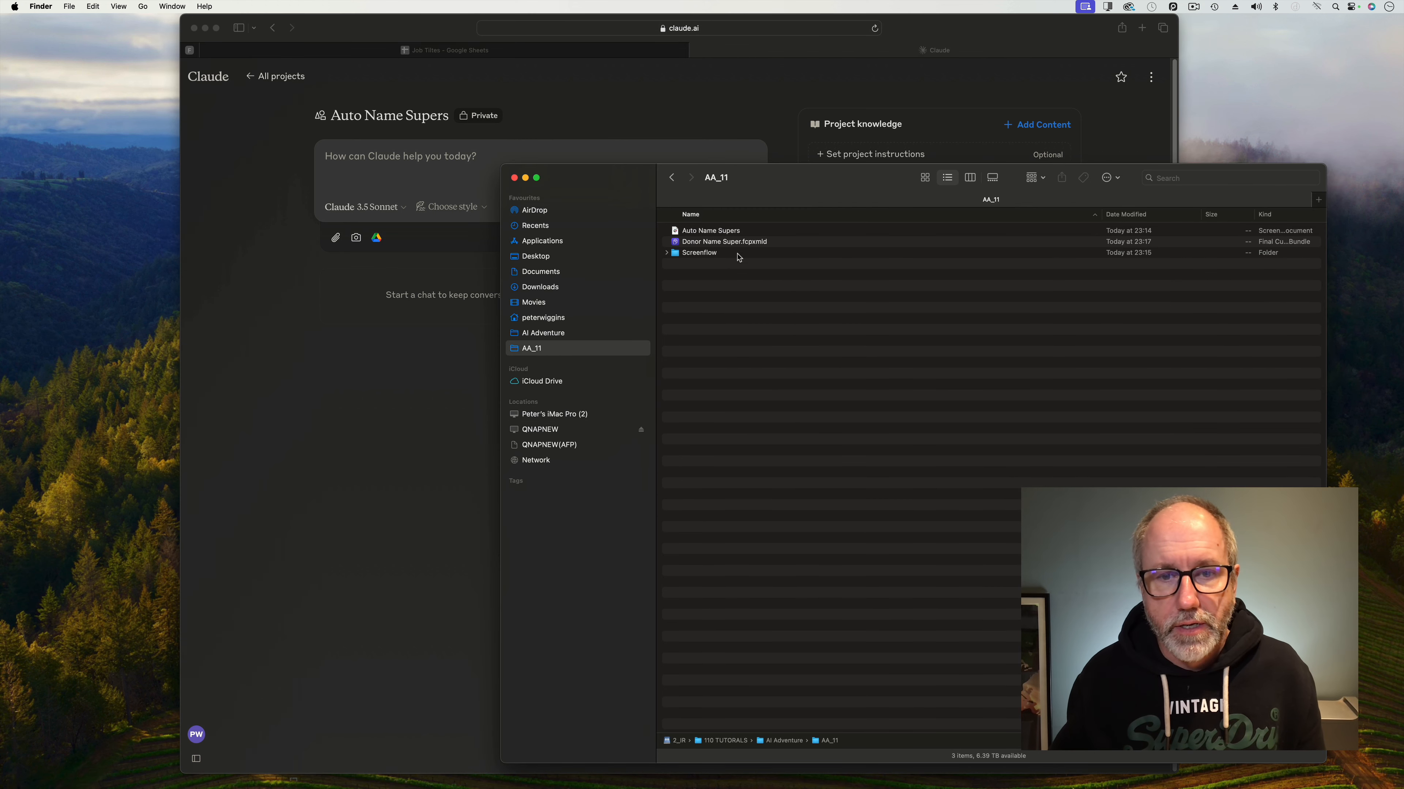
click(726, 244)
right_click(749, 242)
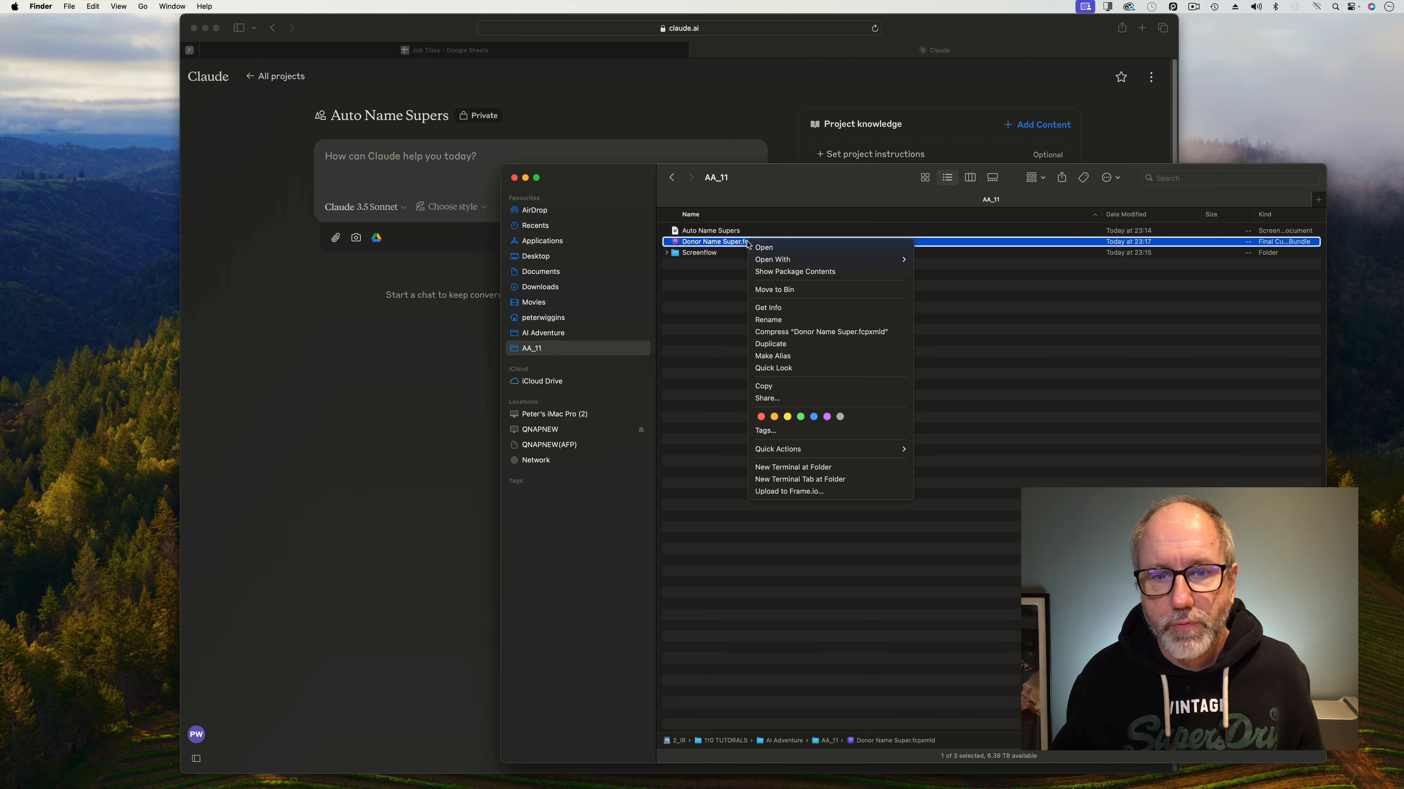
click(766, 272)
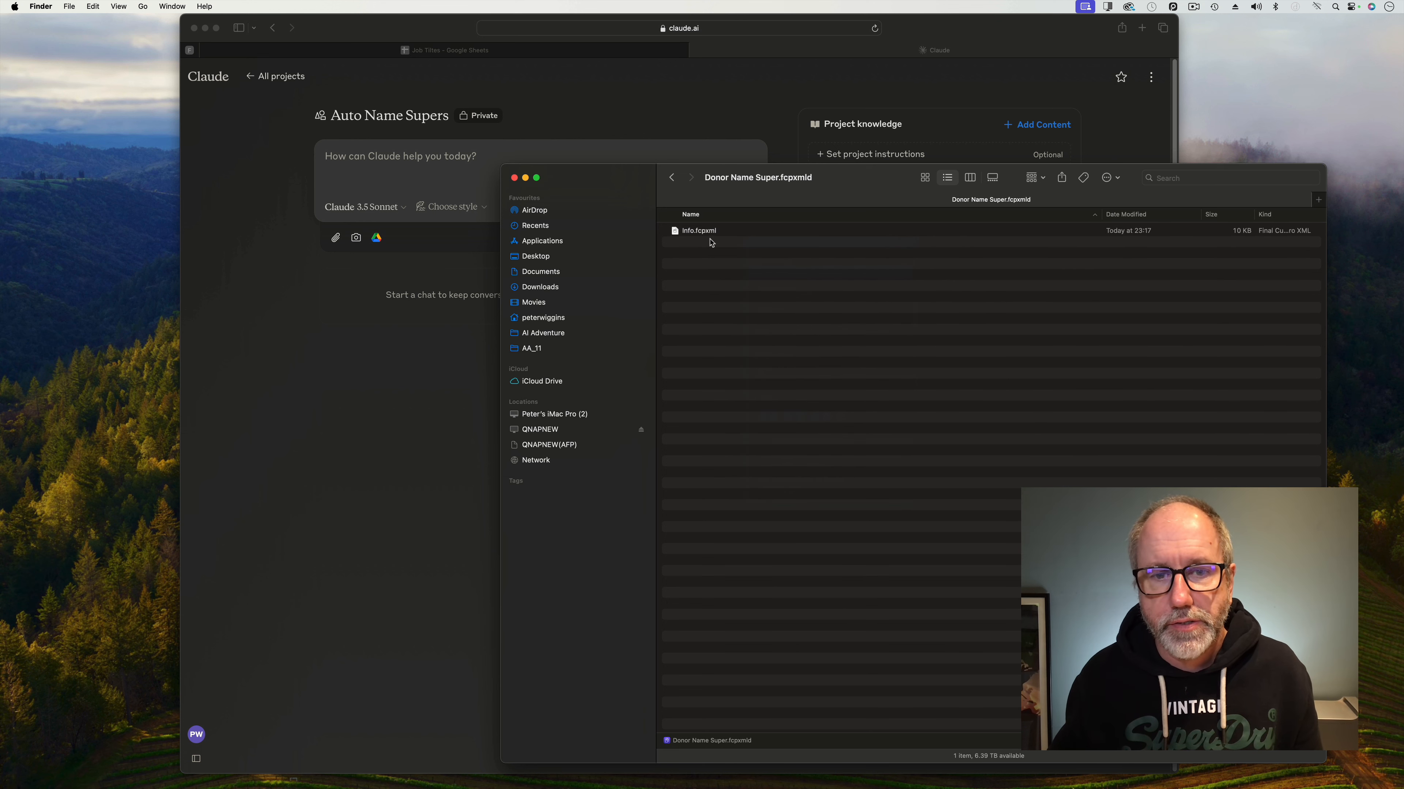
Add Info.fcpxml to the Claude project's knowledge panel.
drag(666, 206, 934, 209)
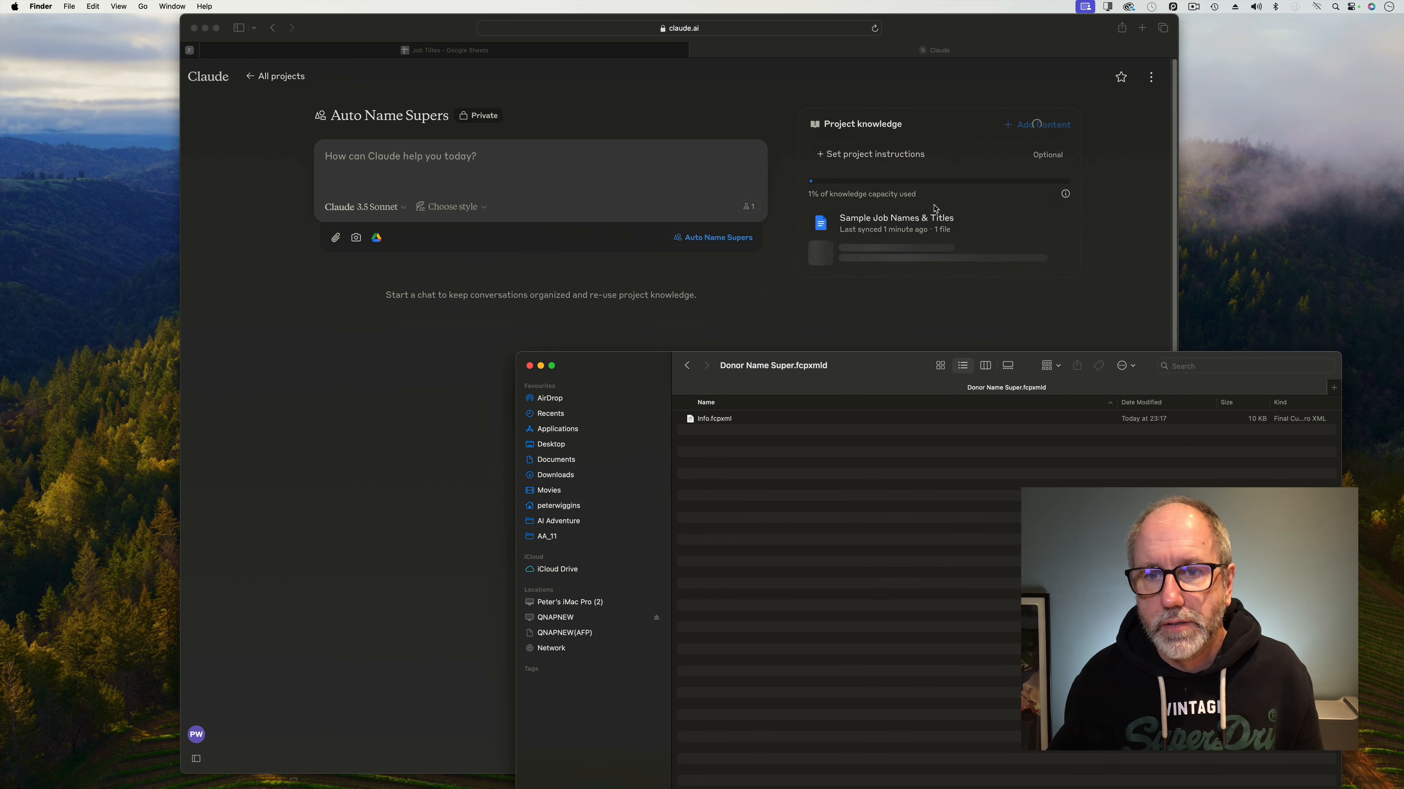
drag(875, 370, 881, 203)
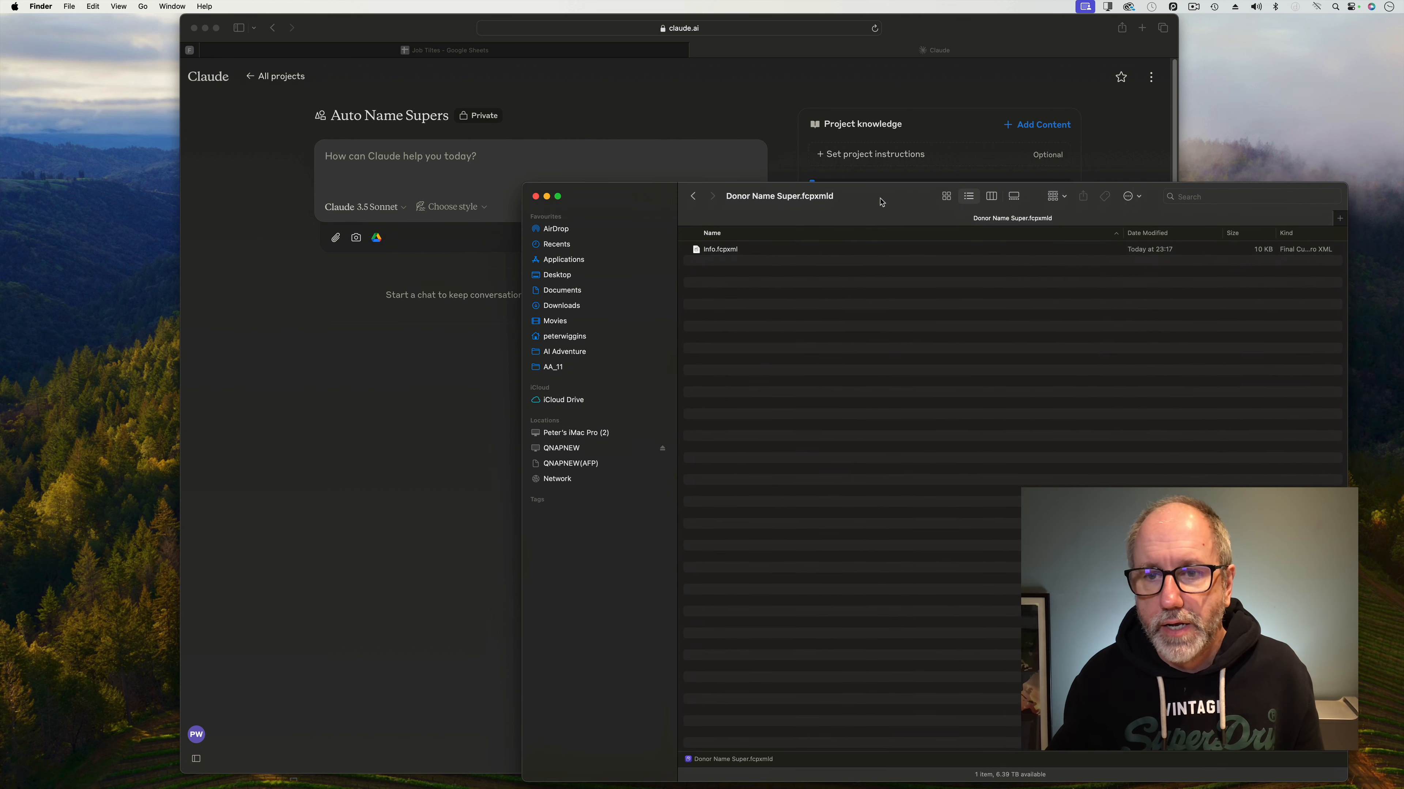
click(307, 407)
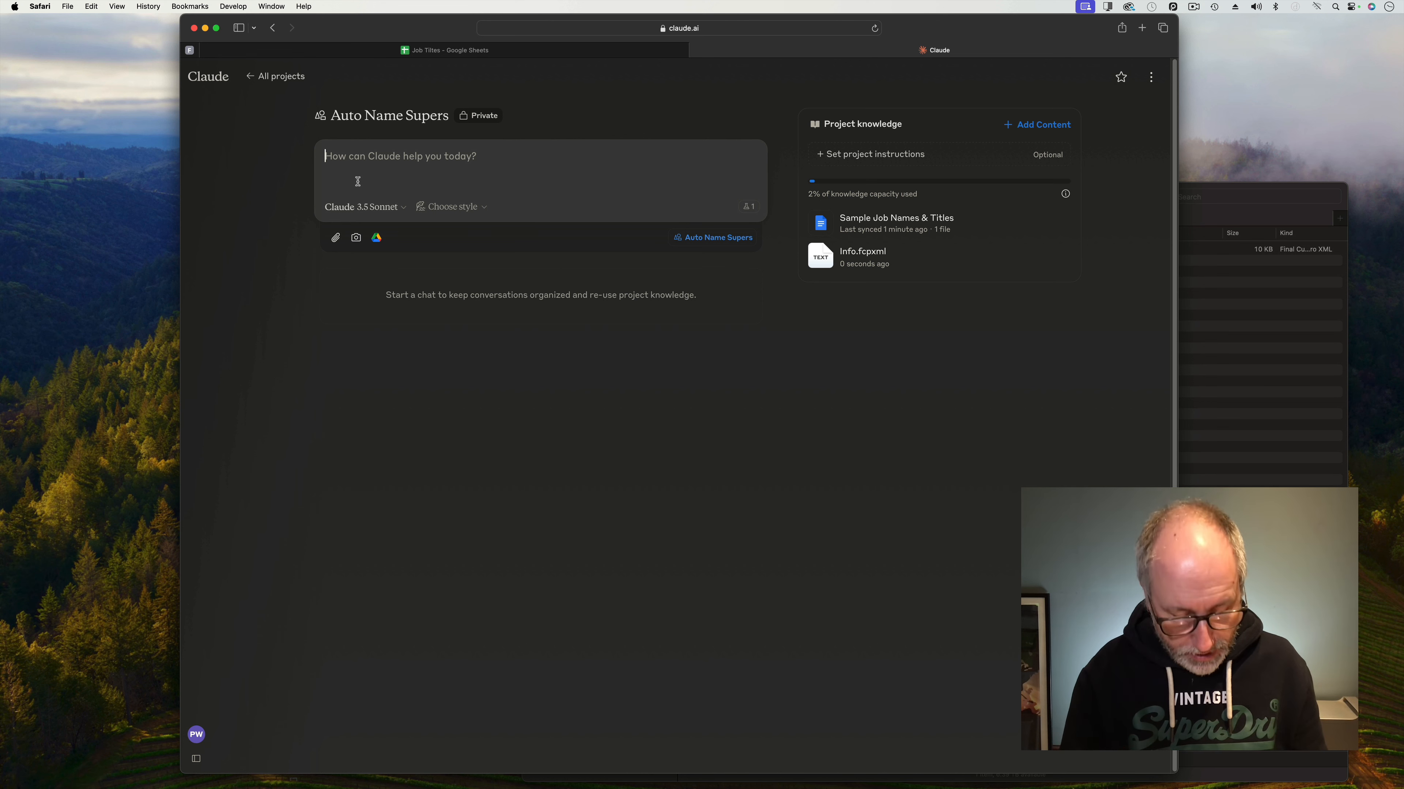
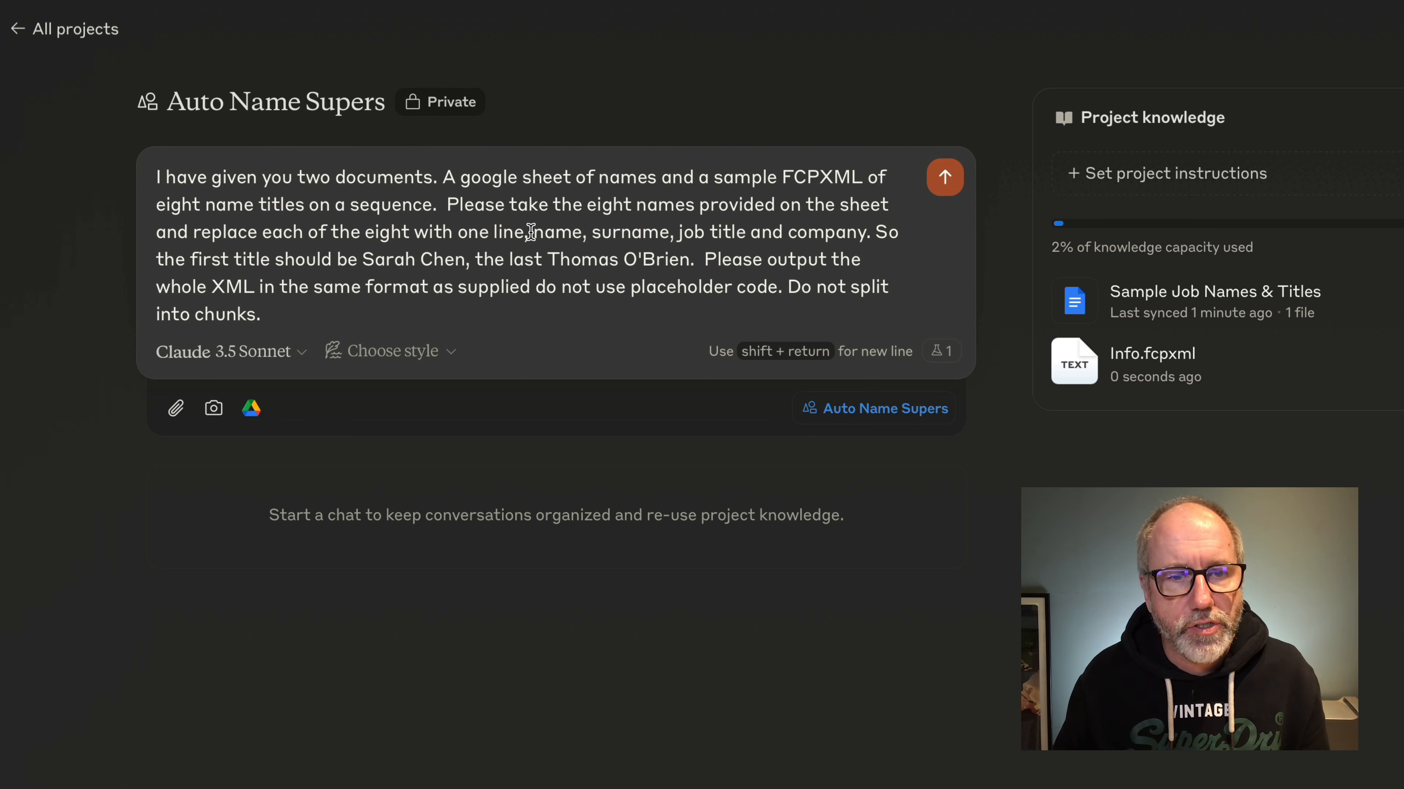
Paste the prompt asking Claude to redo the FCPXML in the artefact window, correcting its wording.
drag(529, 232, 495, 234)
text(line)
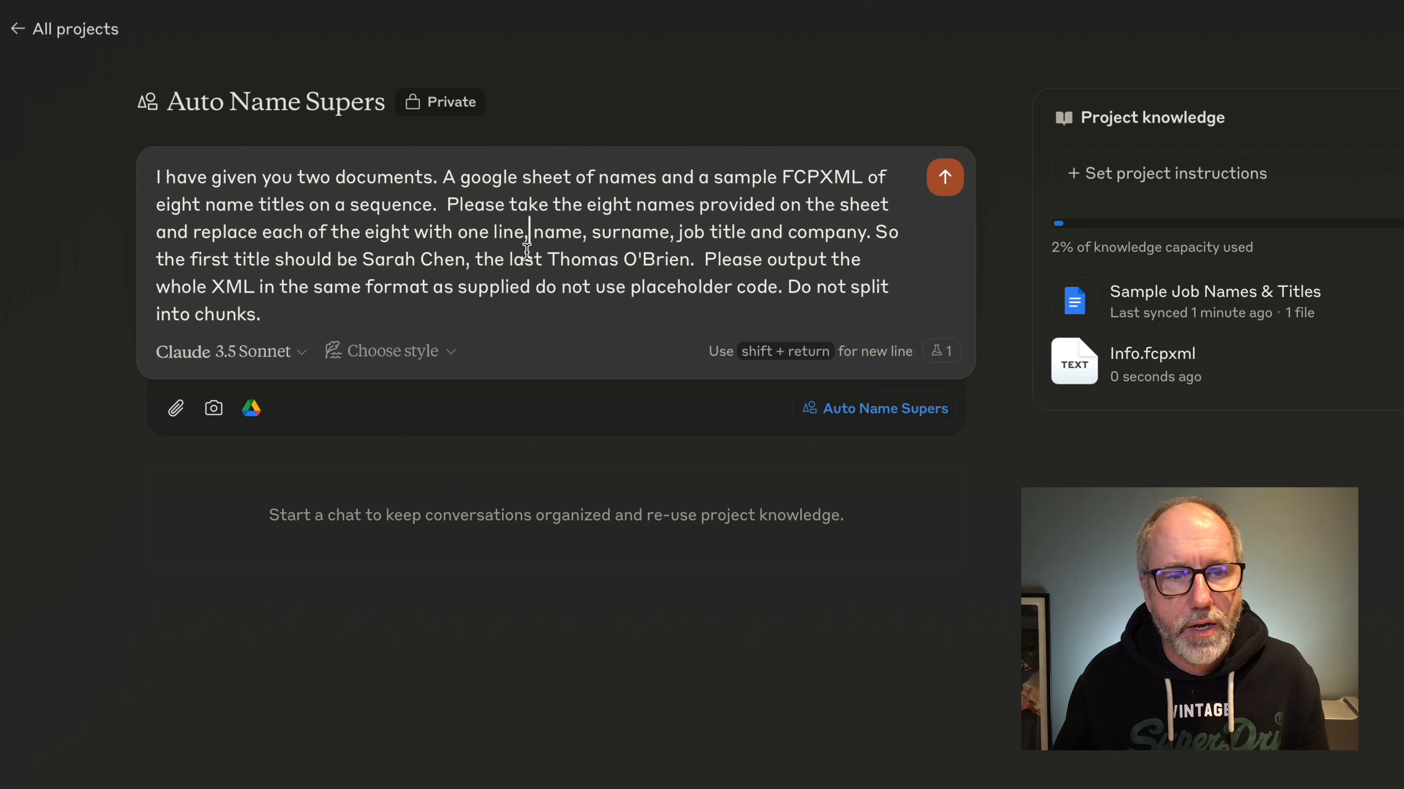
text(of)
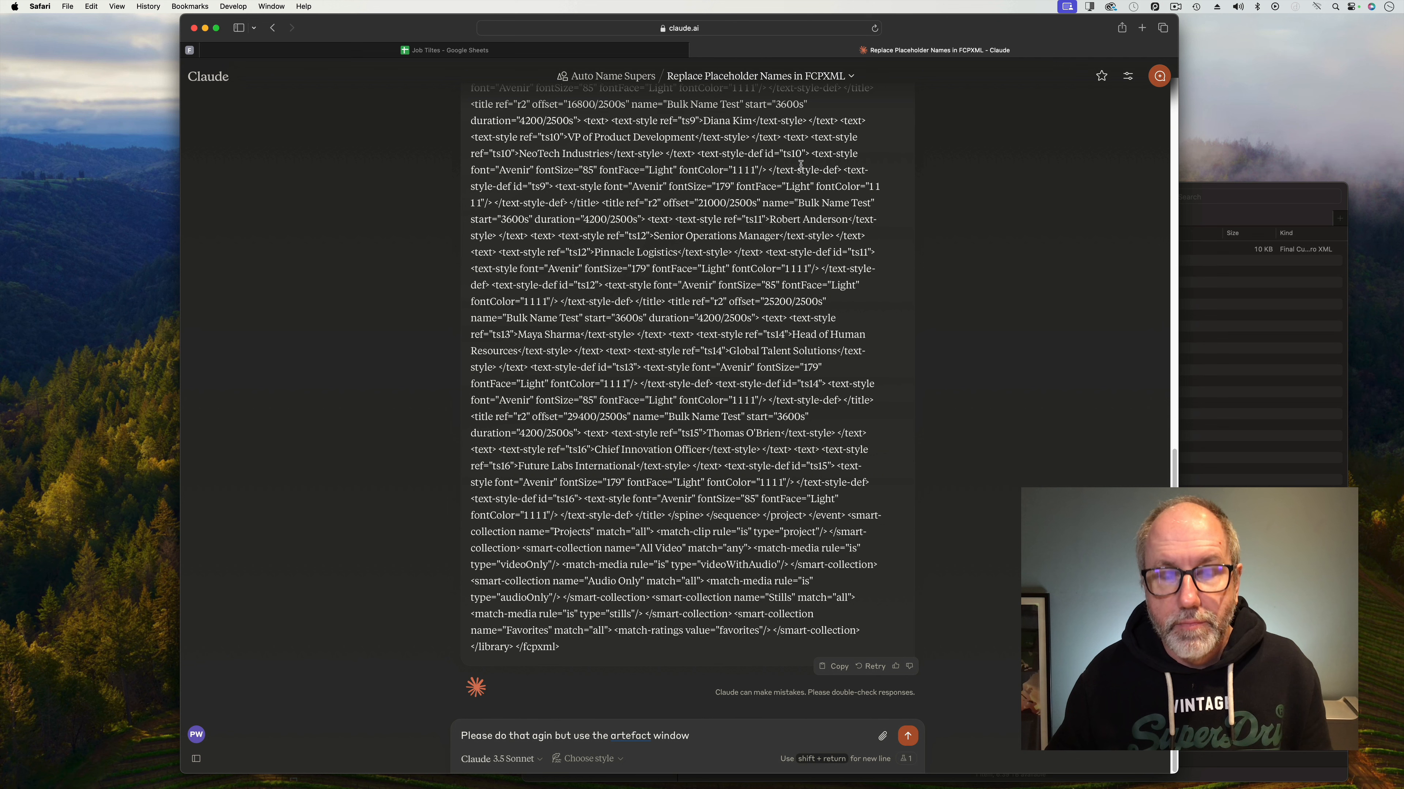
Send the request, copy the 'Modified FCPXML with Updated Names' artifact, and select Info.fcpxml in Finder.
click(907, 737)
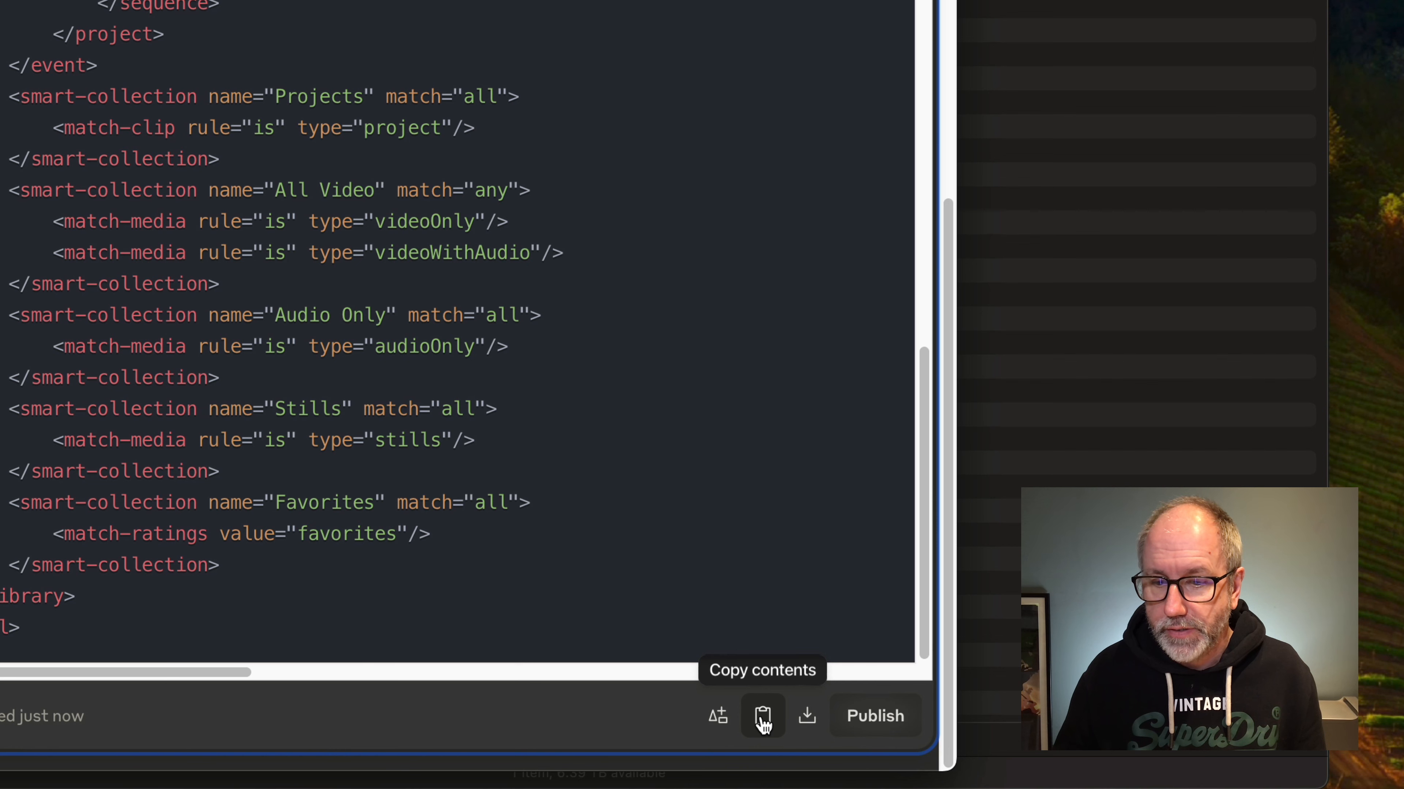
click(763, 719)
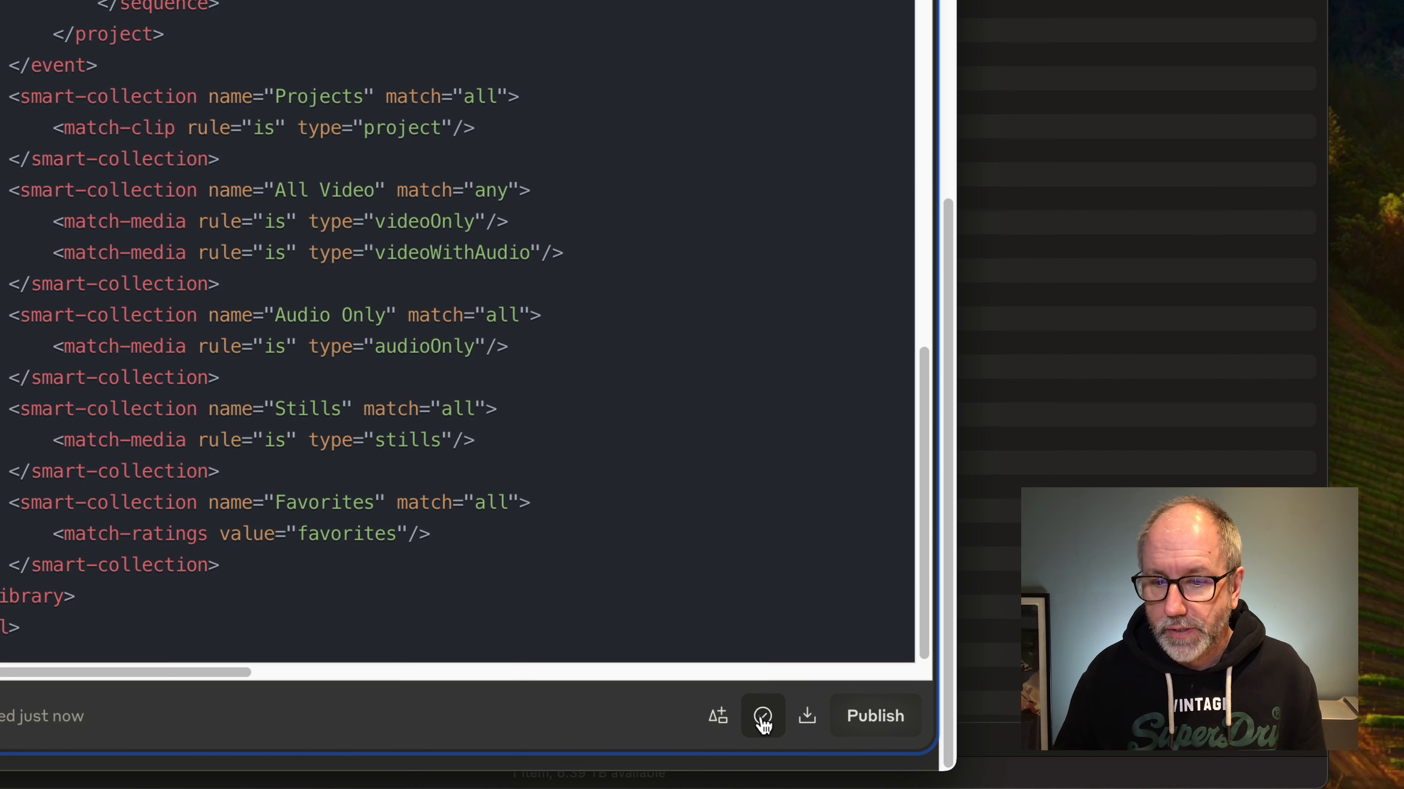
click(1116, 345)
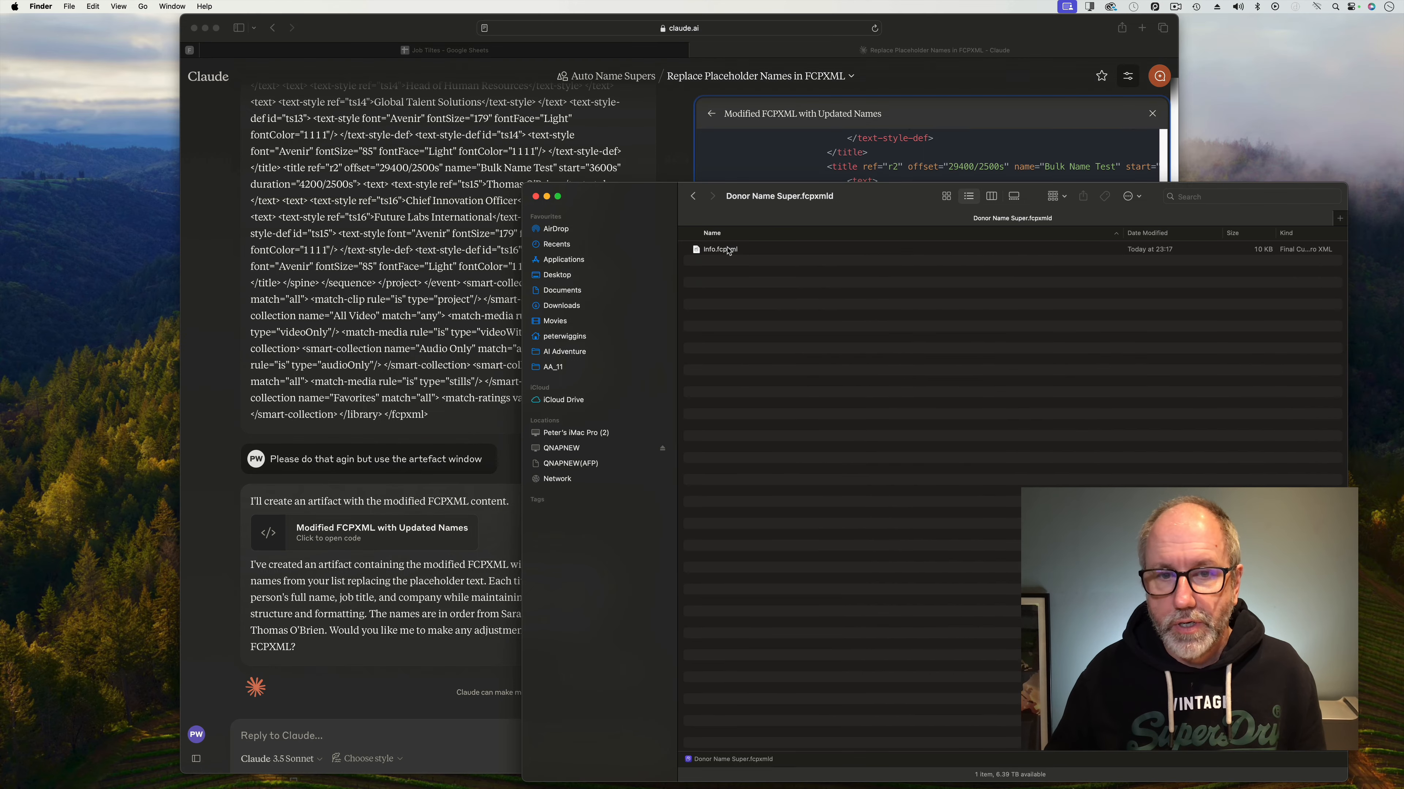
click(728, 250)
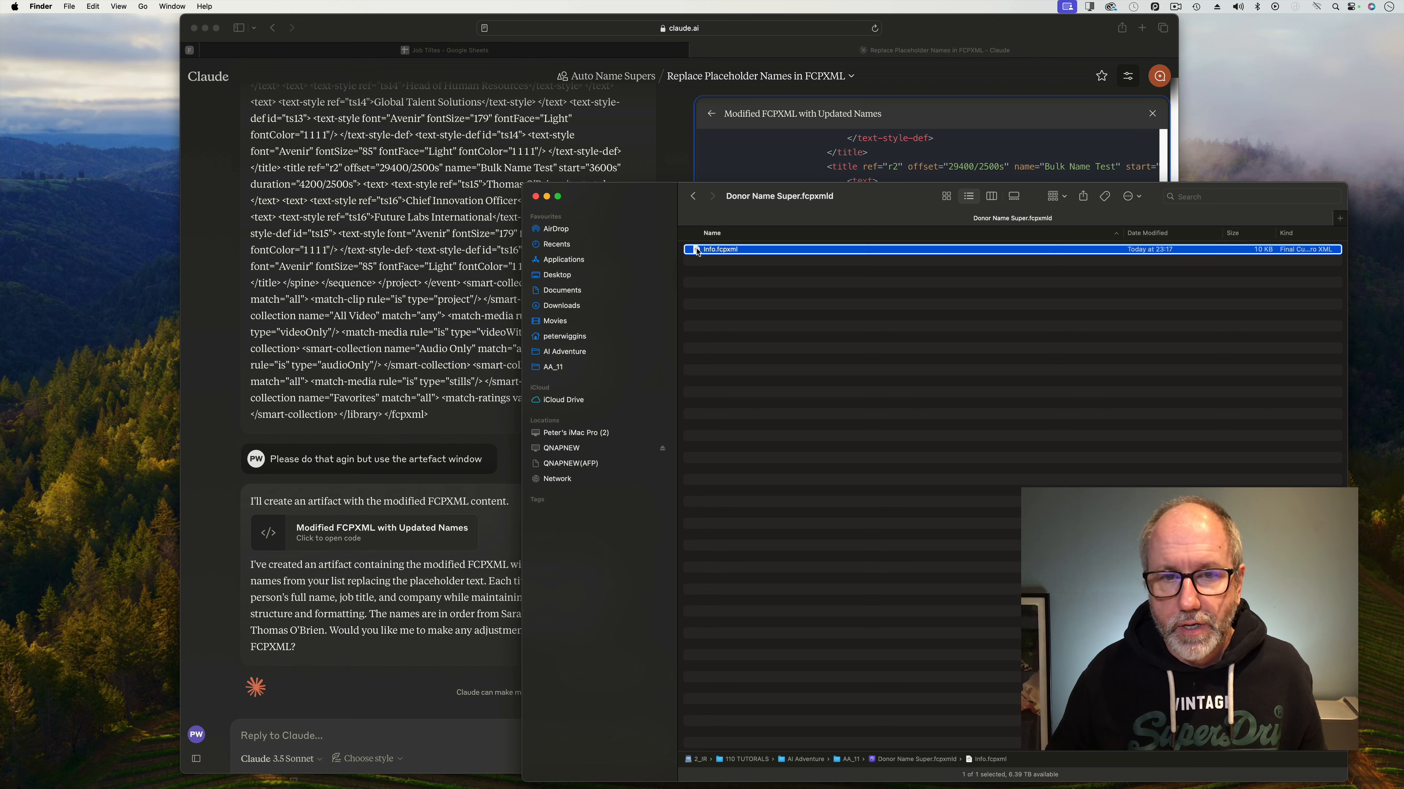
Open Info.fcpxml in TextEdit and replace all its text with the copied modified XML.
right_click(697, 252)
mouse_move(784, 267)
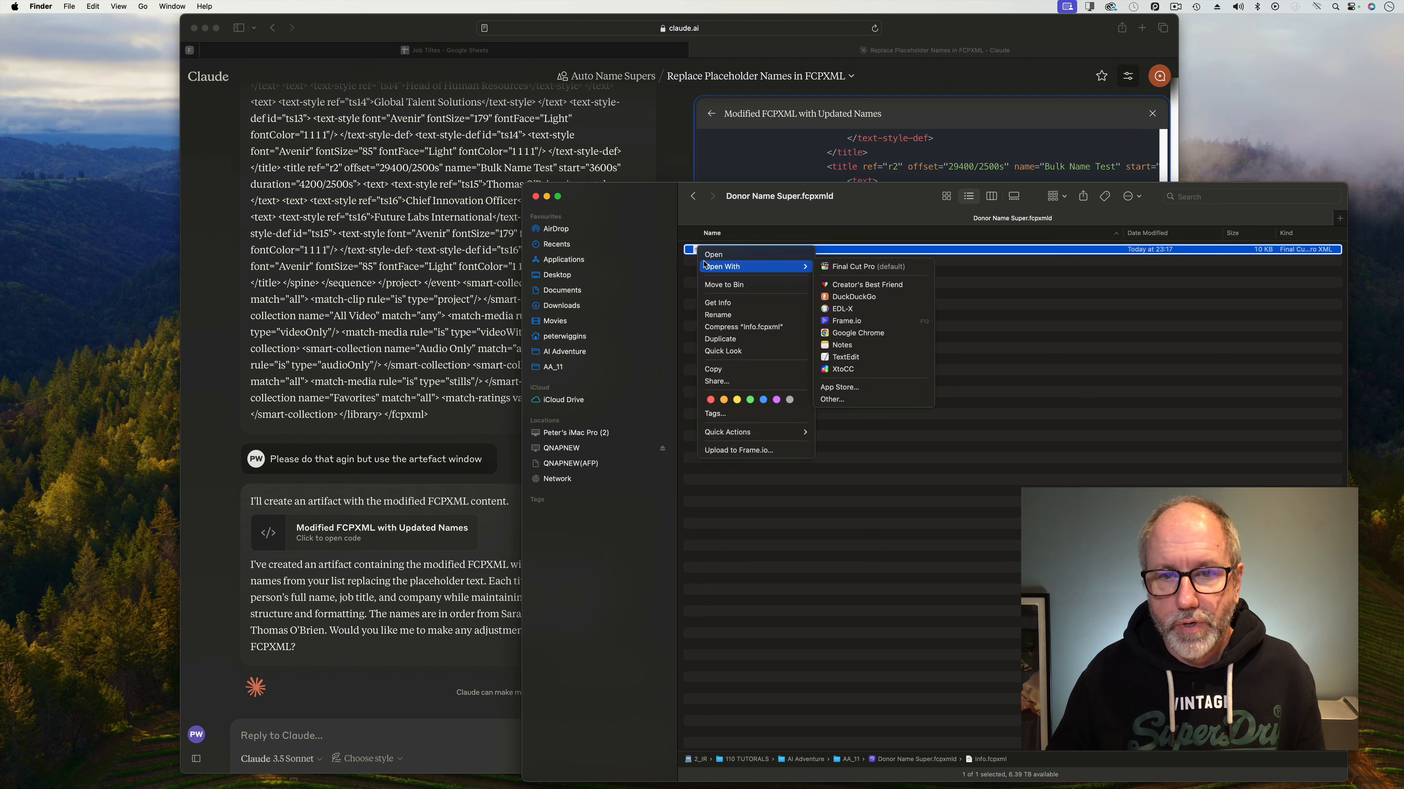
click(861, 357)
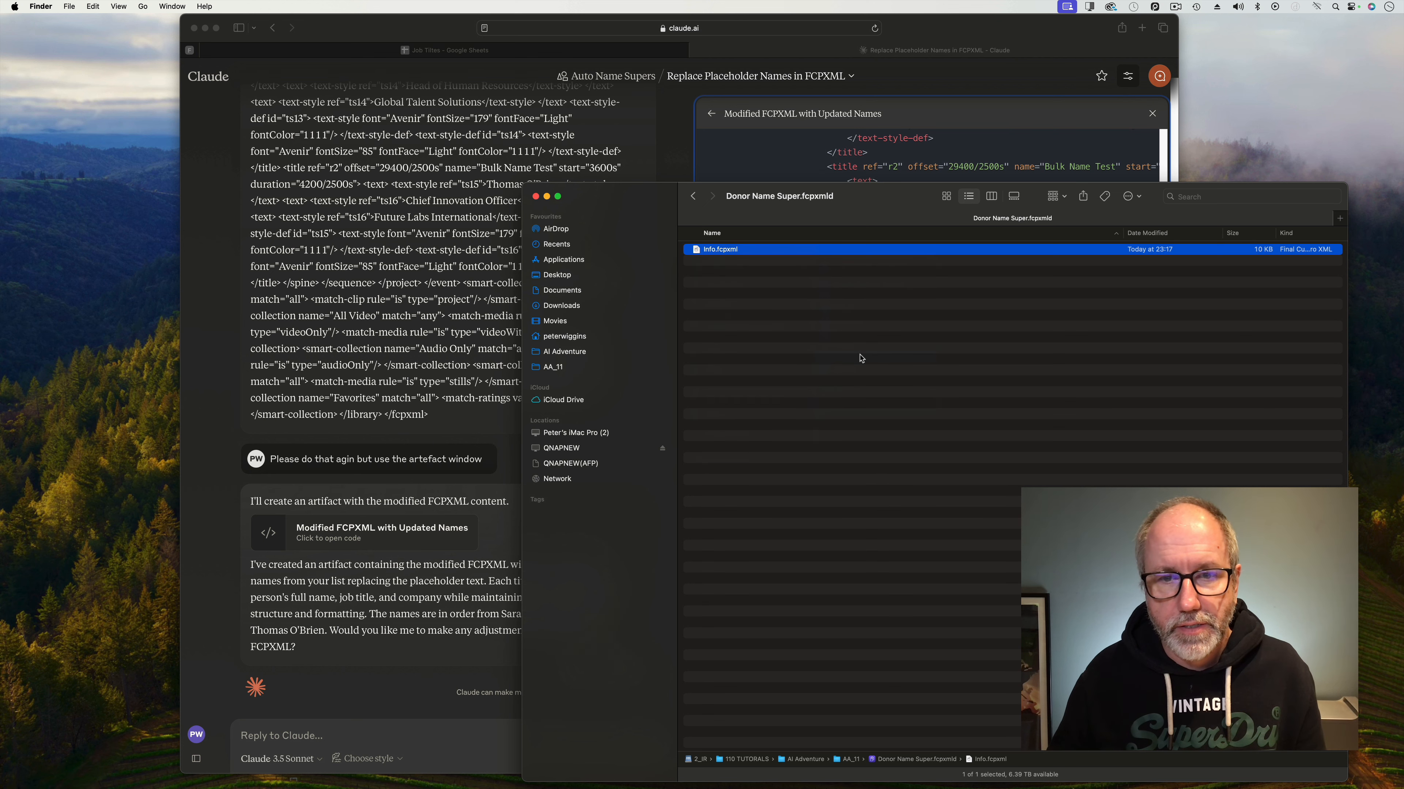
key(super+a)
key(super+v)
Save the edited Info.fcpxml and close it, accepting the version storage warning.
click(75, 6)
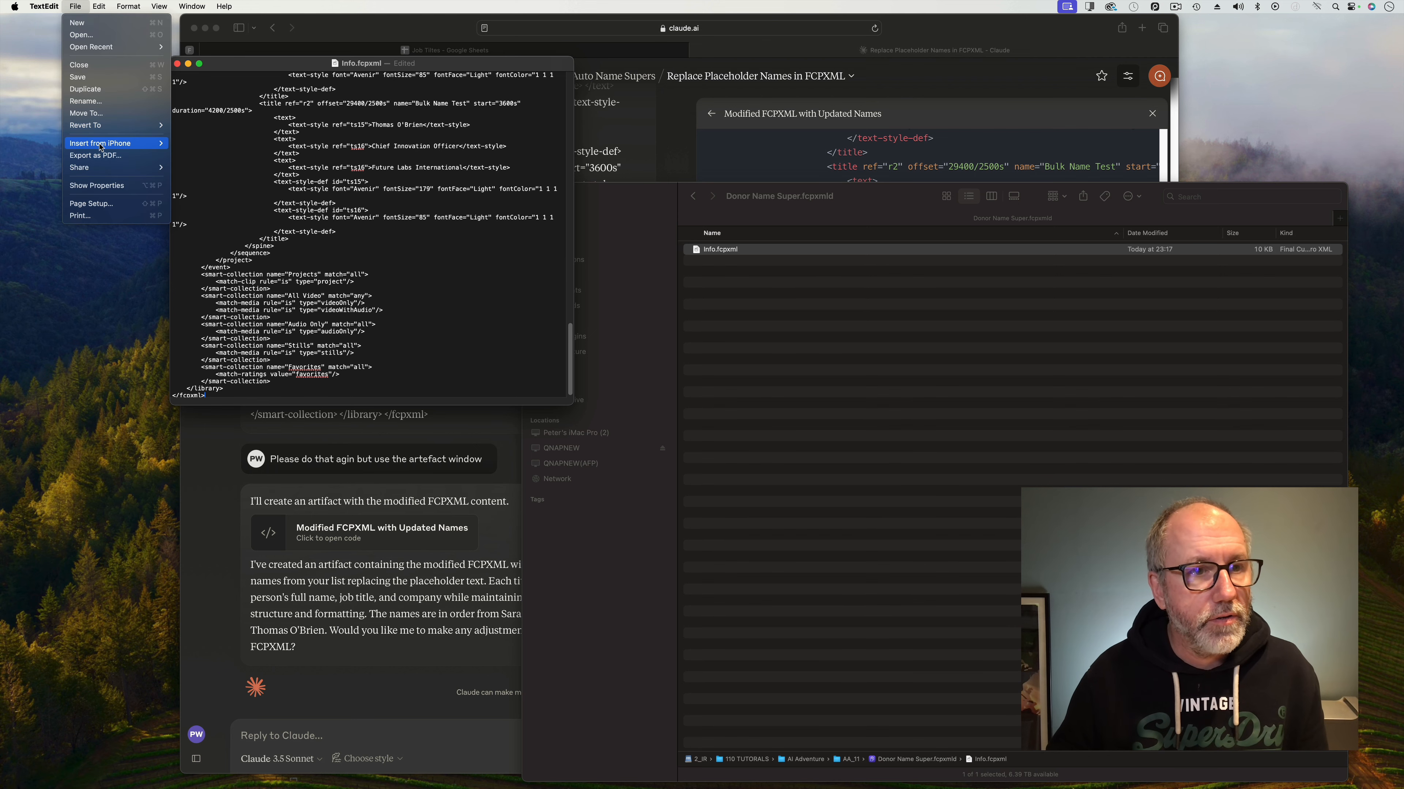
click(78, 77)
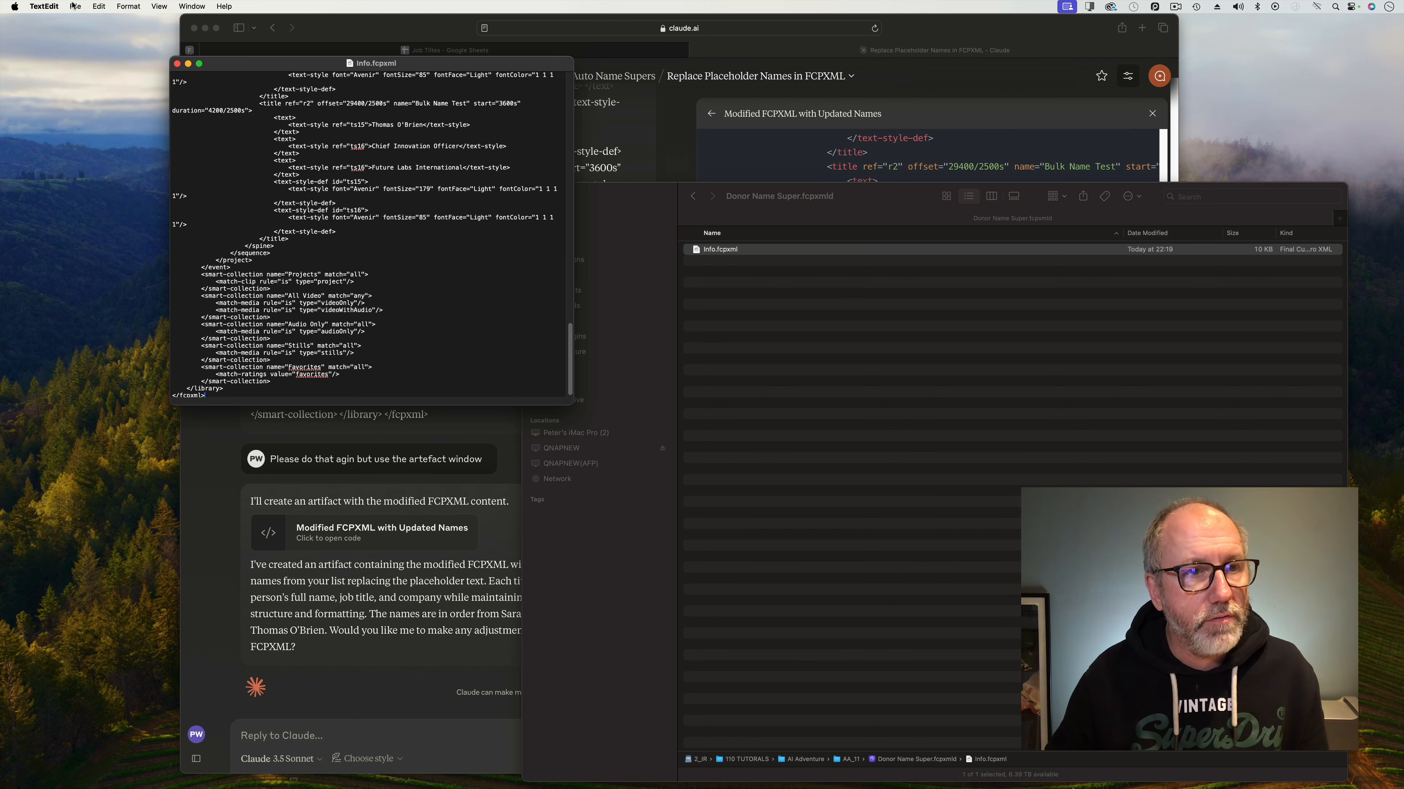
click(75, 7)
click(82, 77)
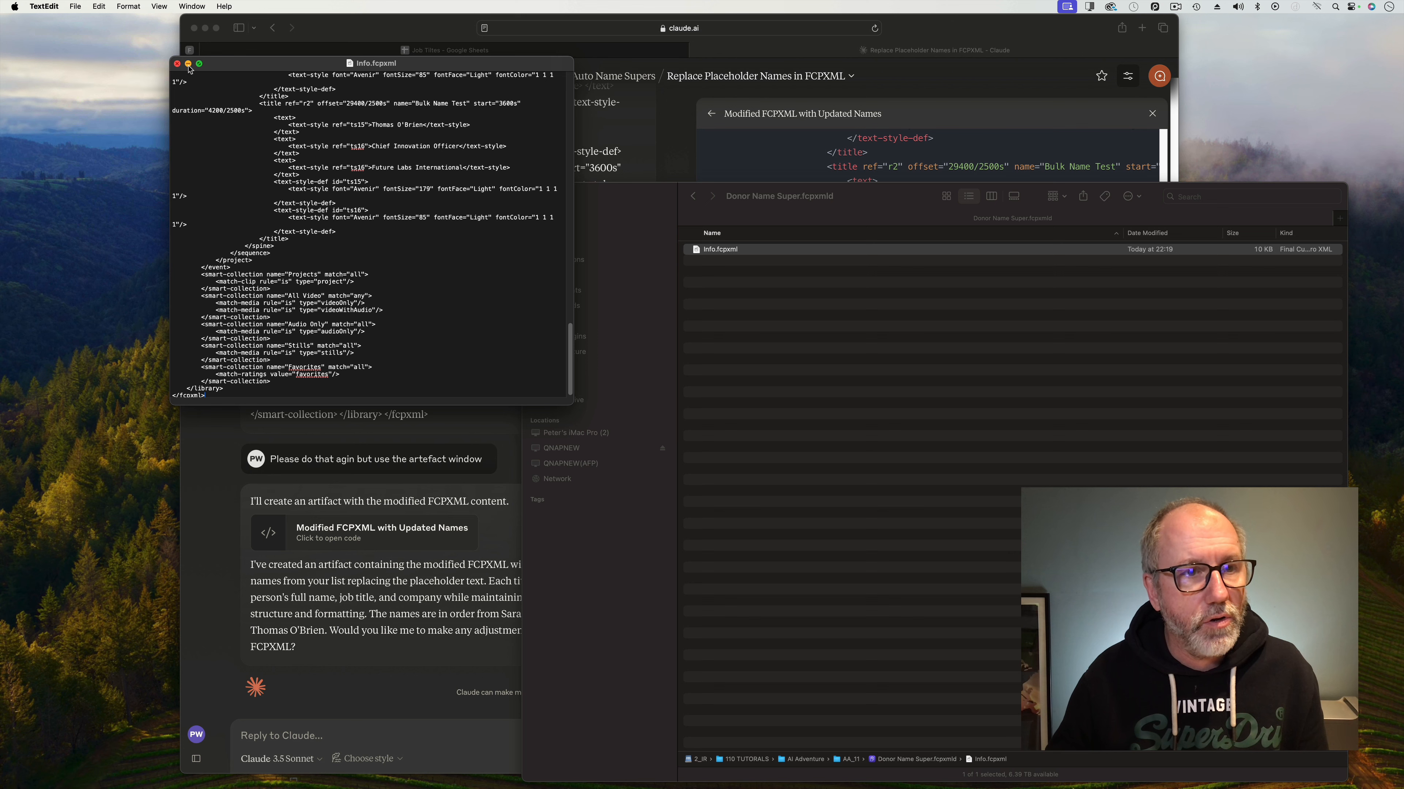
click(177, 63)
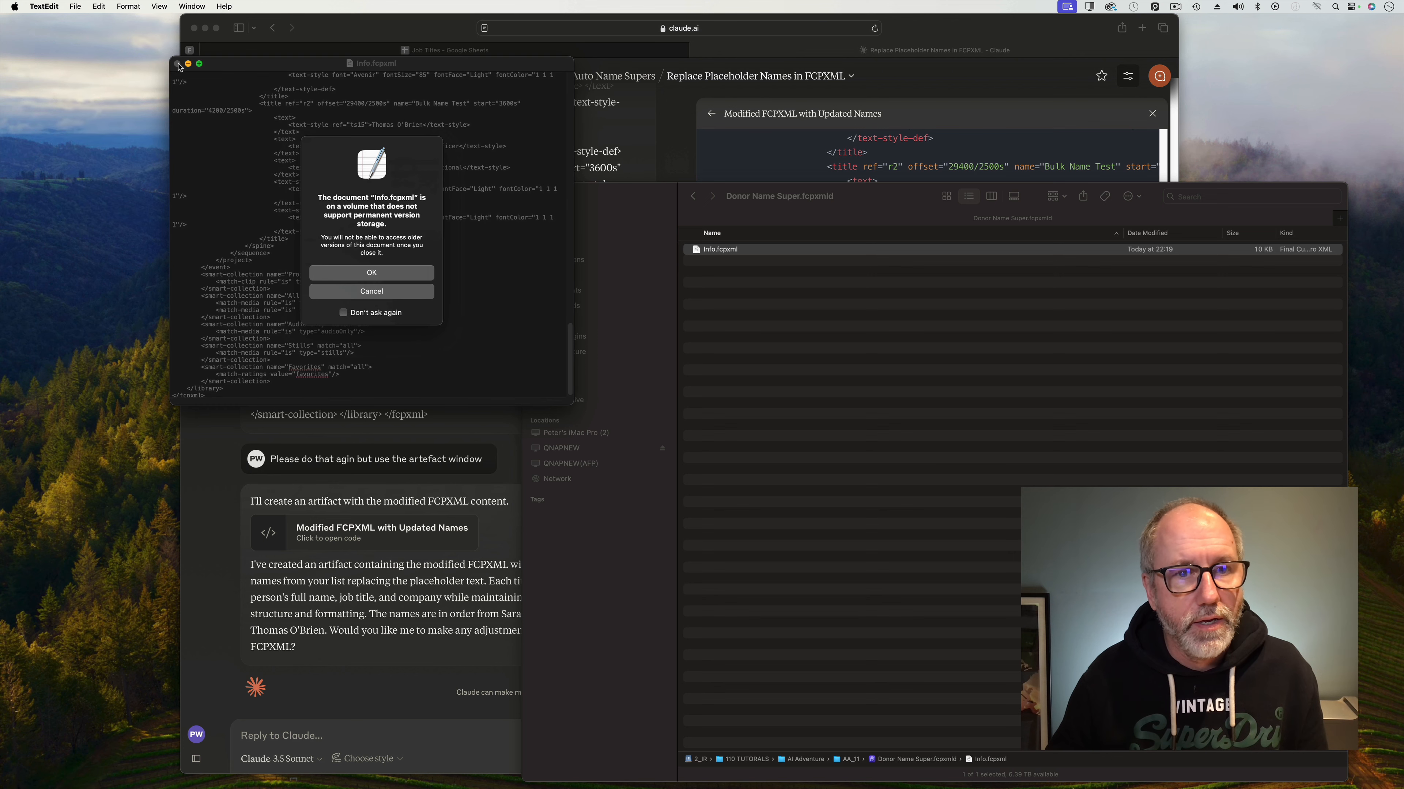
click(353, 277)
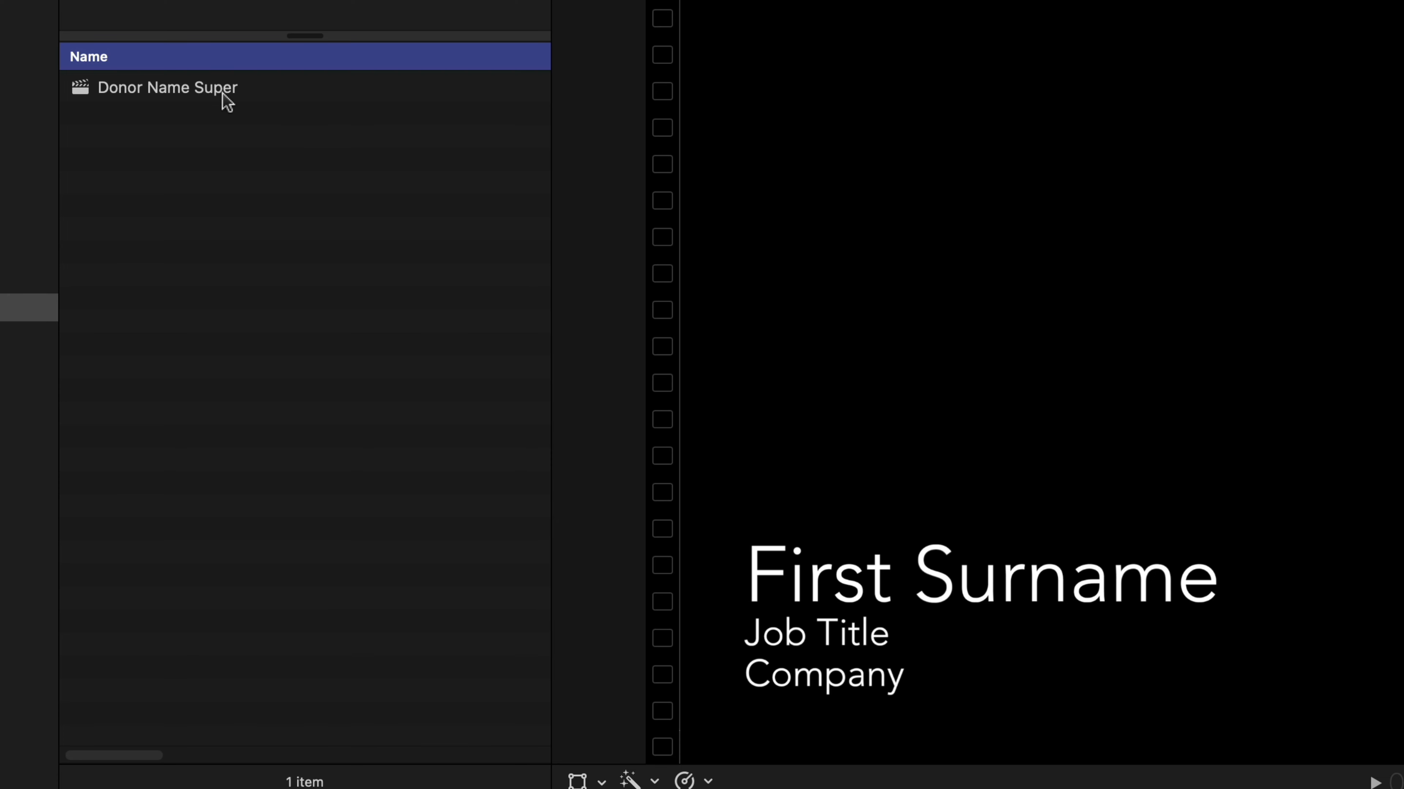
Rename the project to 'Donor Name Super Original' and scrub through its placeholder titles.
click(227, 86)
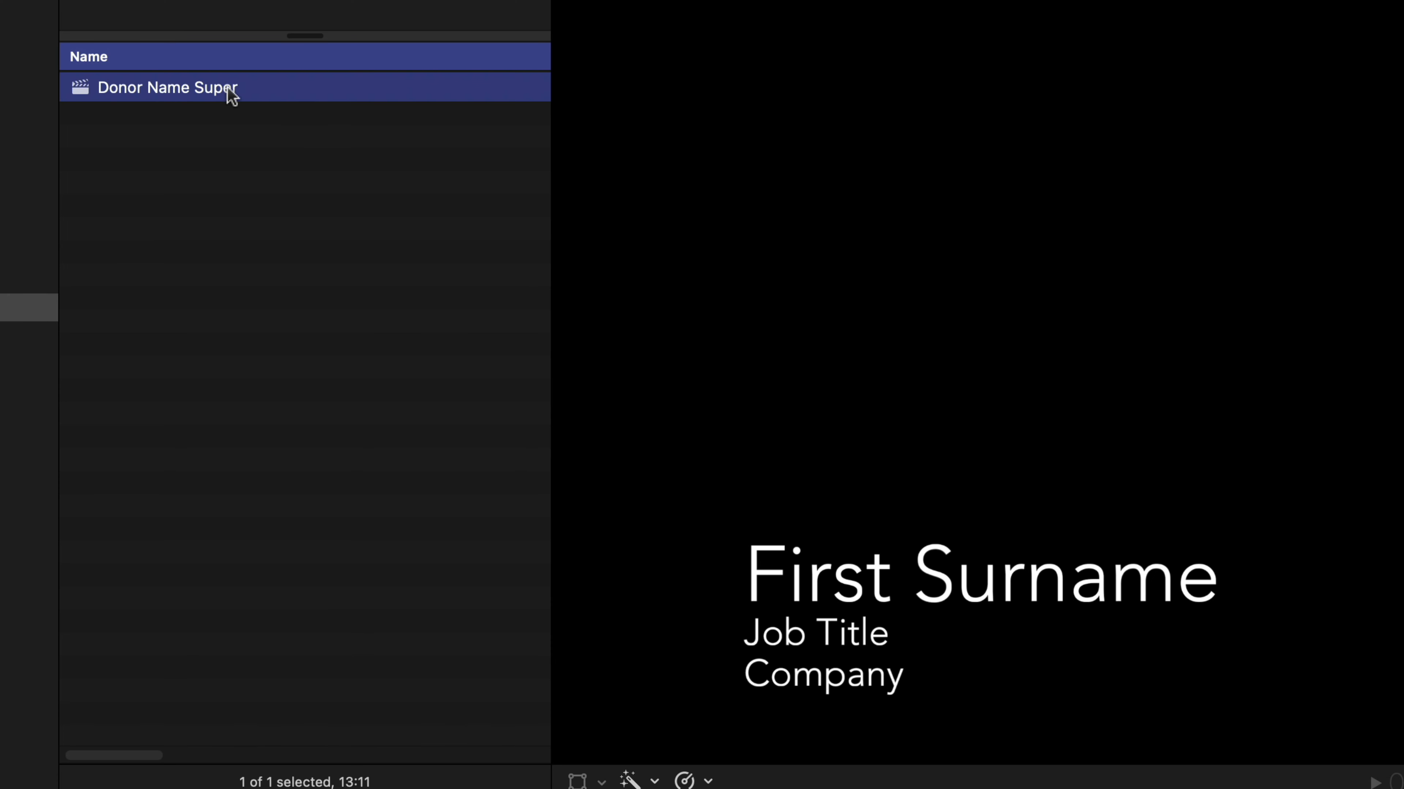
click(249, 88)
key(Right)
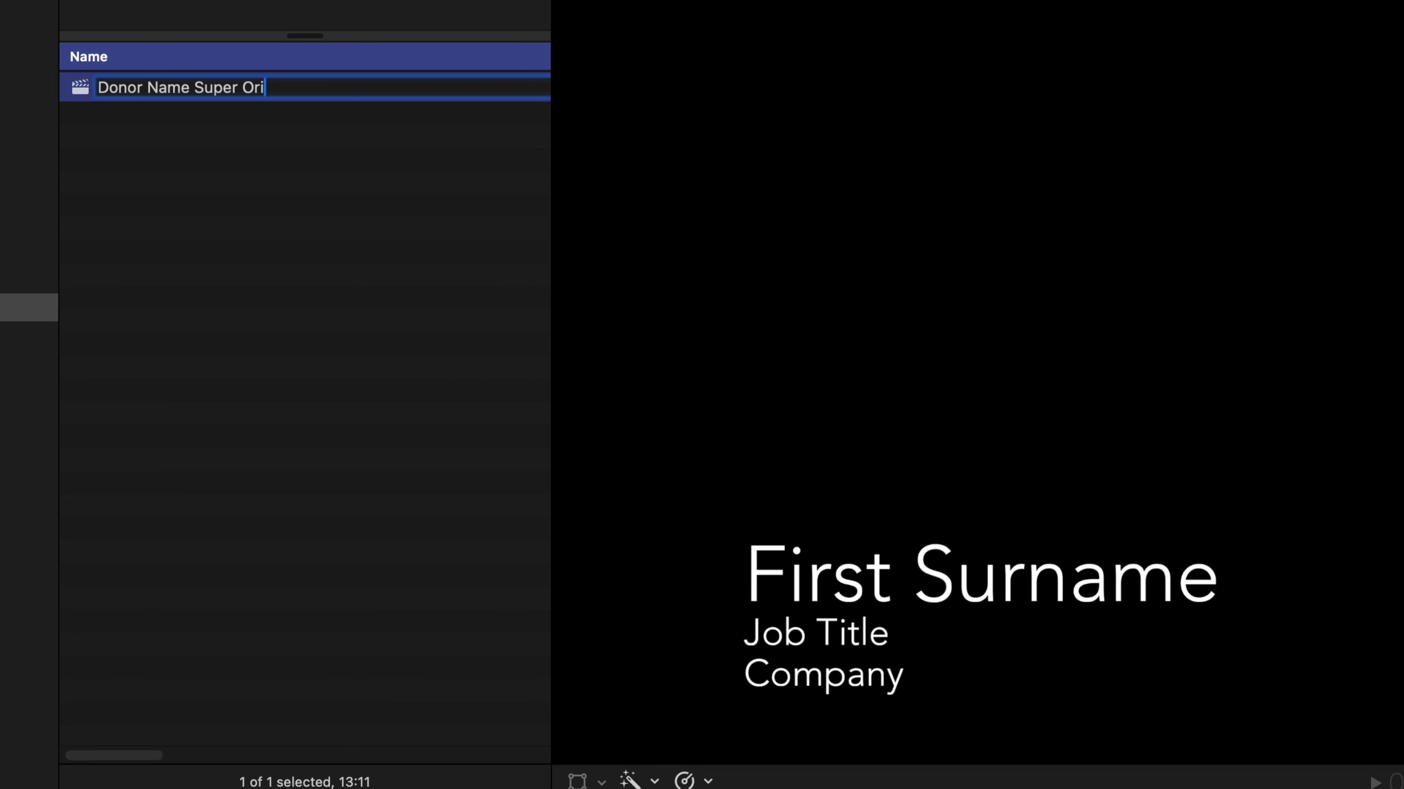
text(Original)
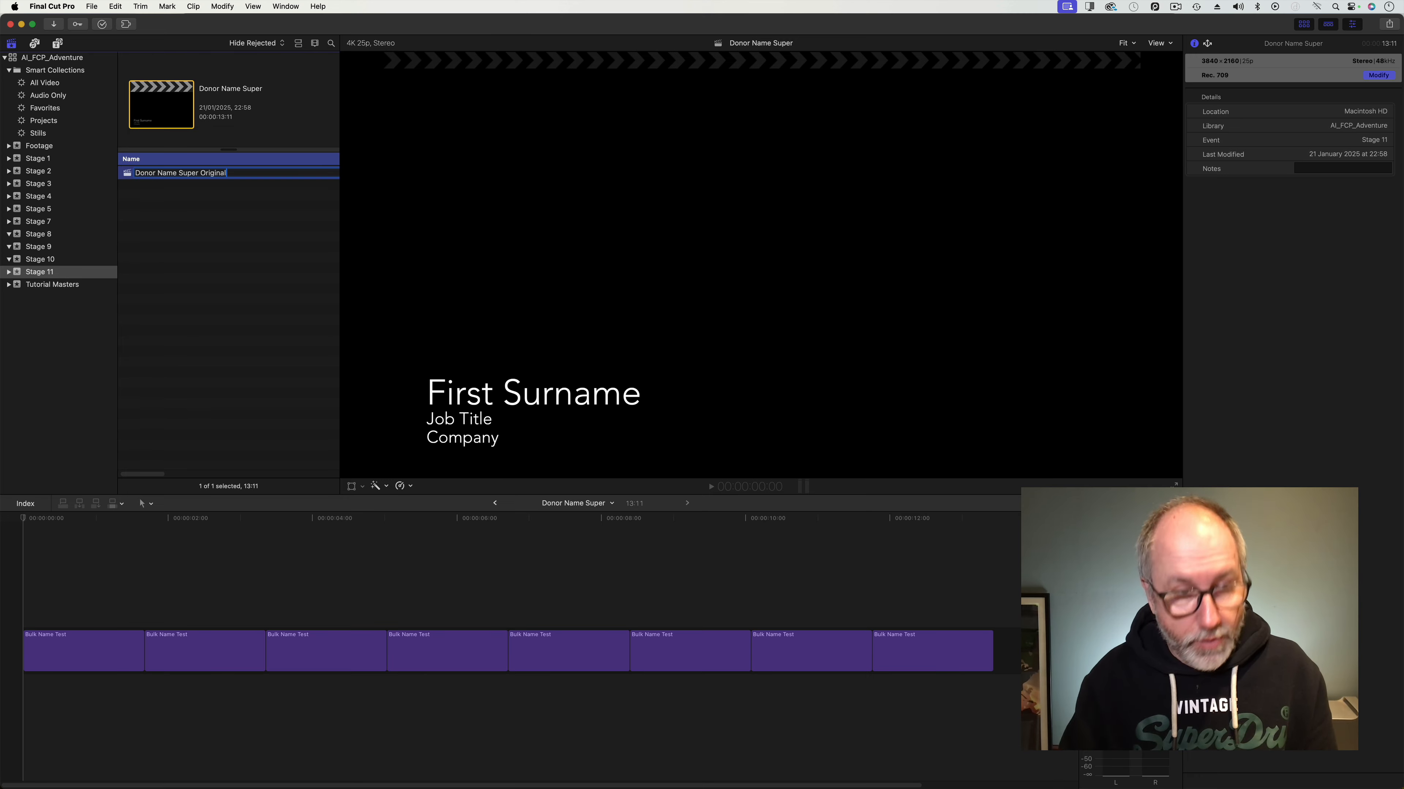
click(215, 227)
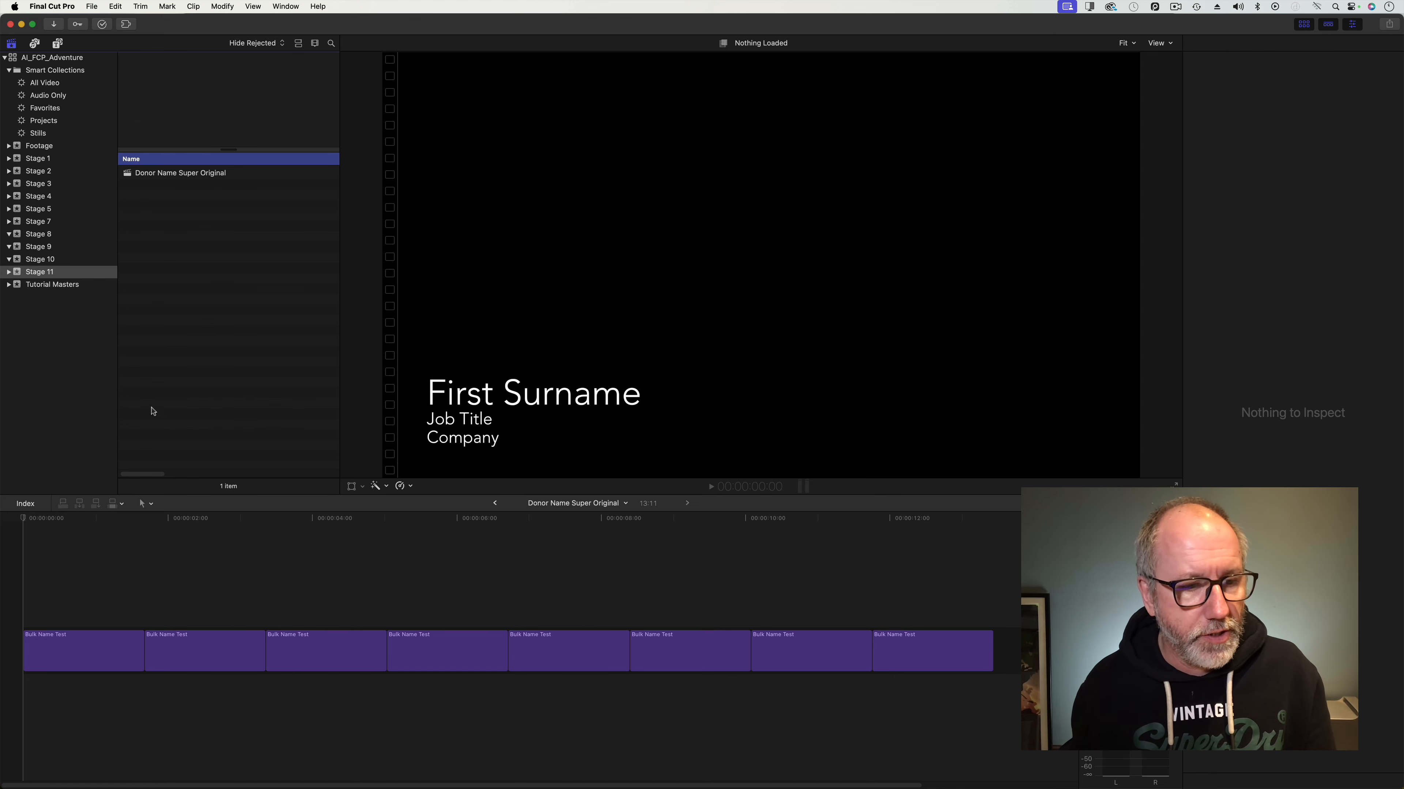
drag(86, 521, 46, 569)
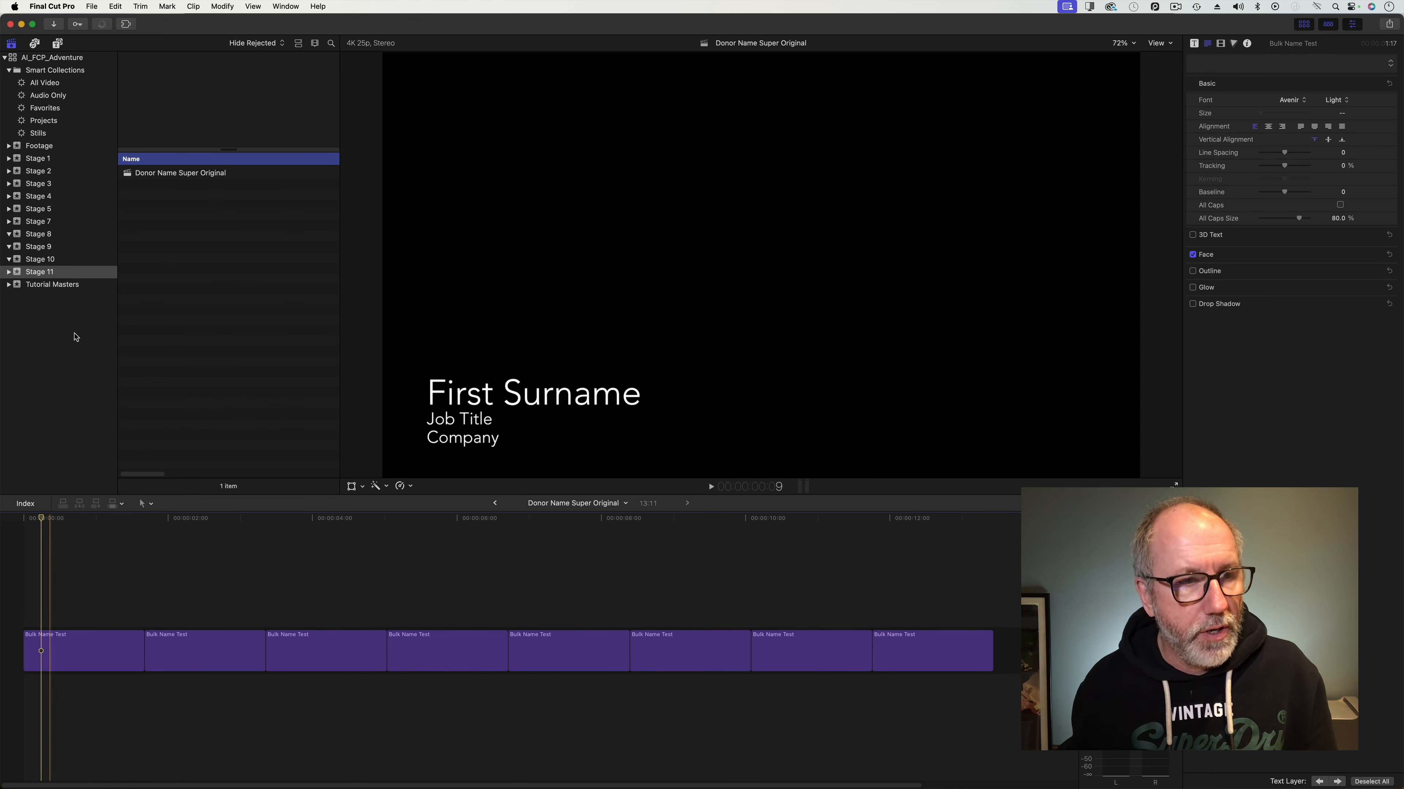
click(92, 7)
Import the edited Donor Name Super.fcpxmld bundle as XML into the library.
mouse_move(160, 83)
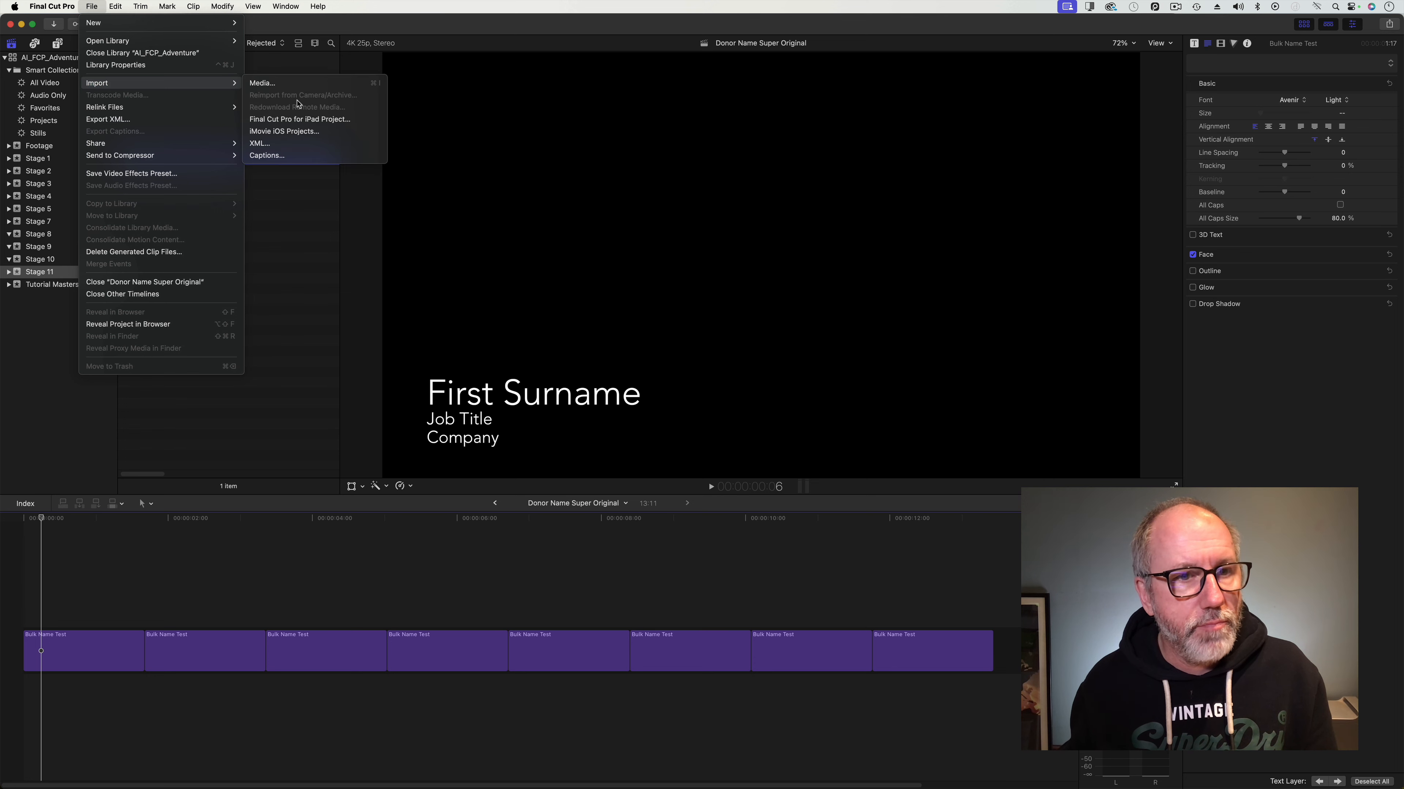
click(294, 144)
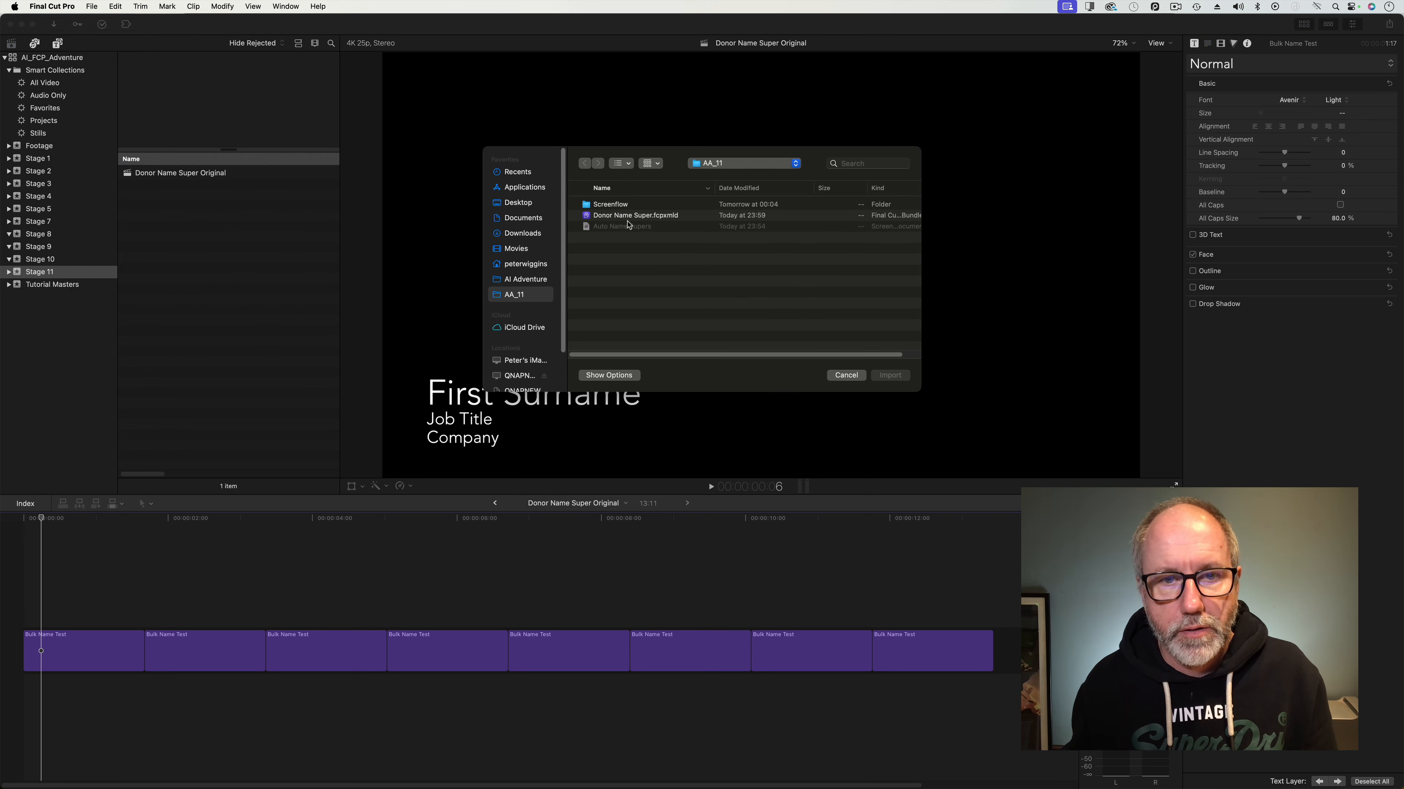
click(634, 217)
click(896, 376)
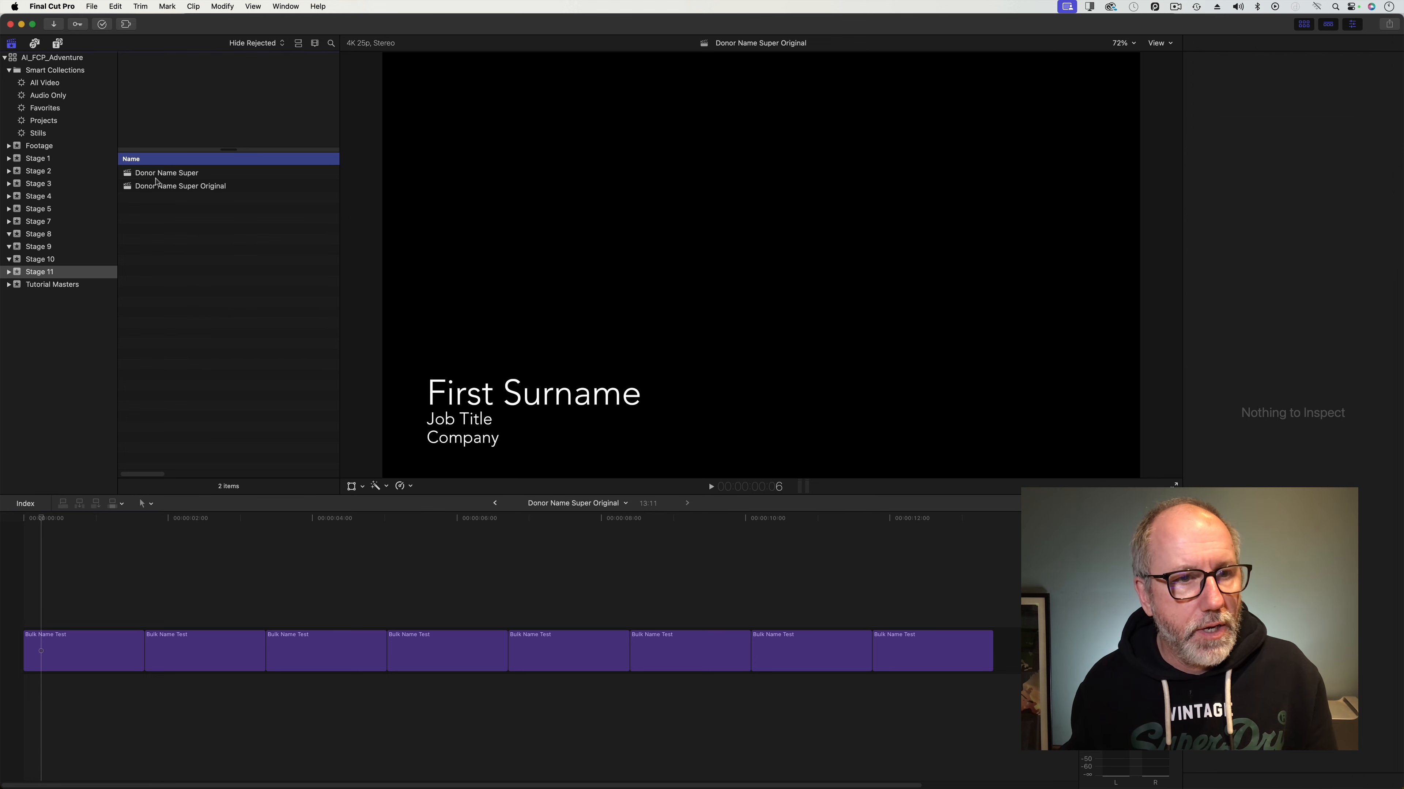
double_click(158, 173)
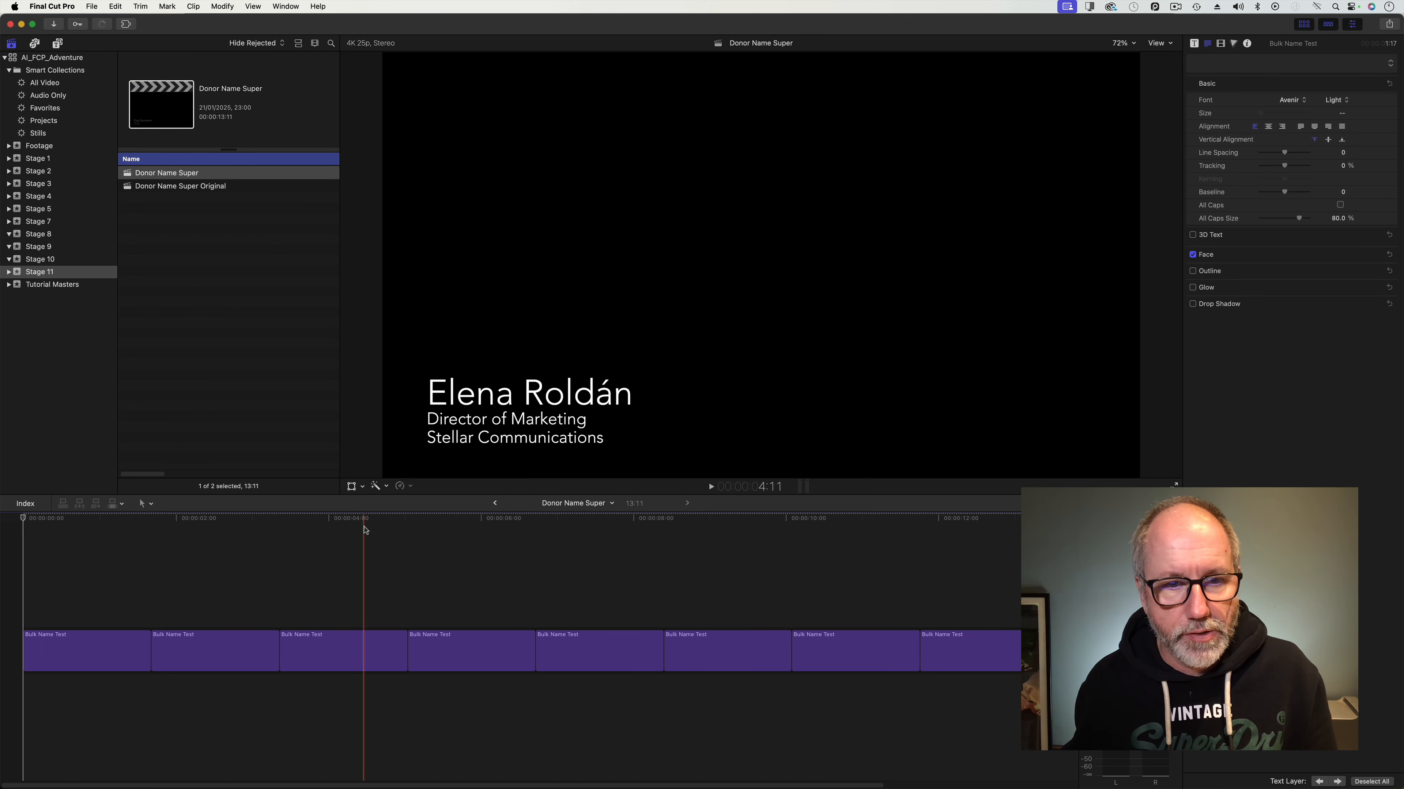
click(352, 530)
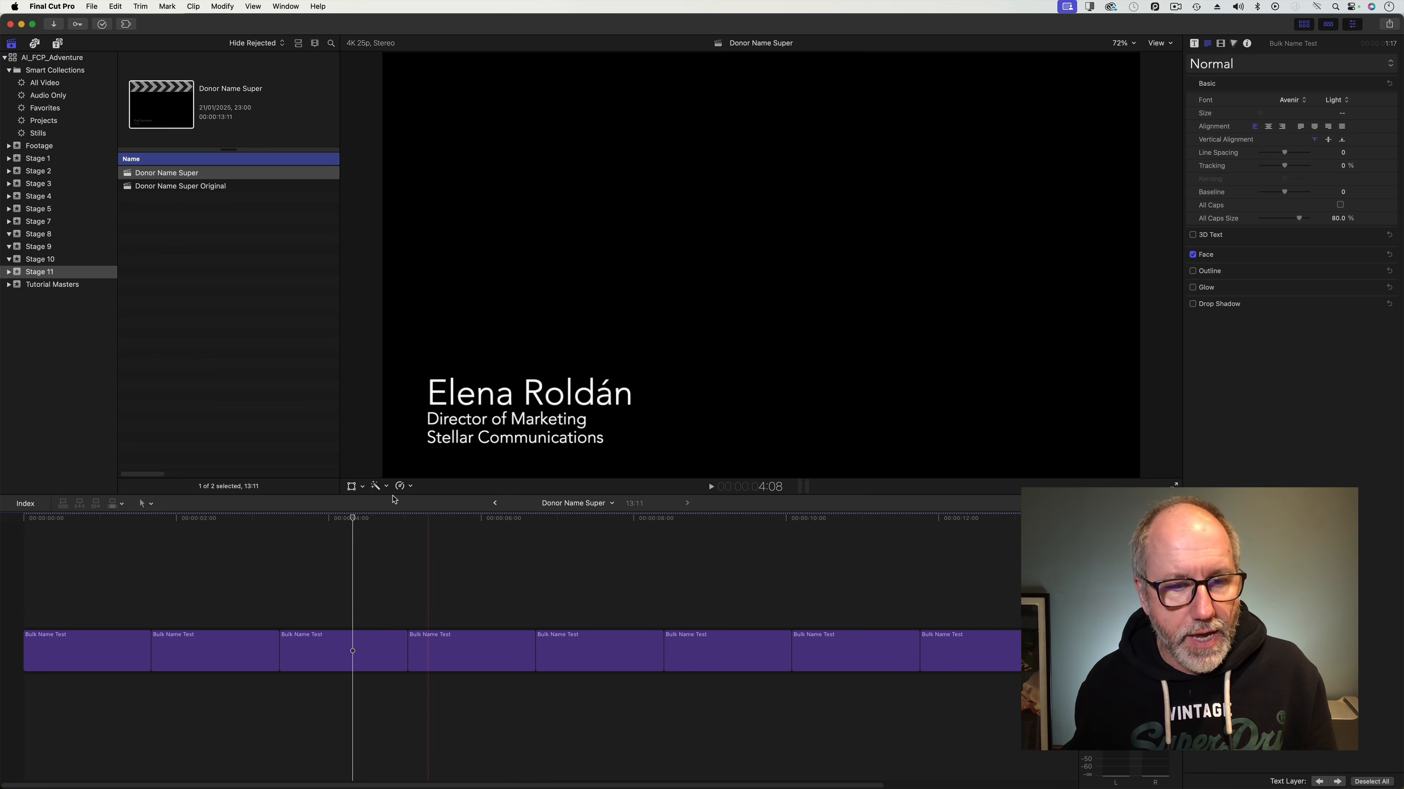
key(space)
click(626, 545)
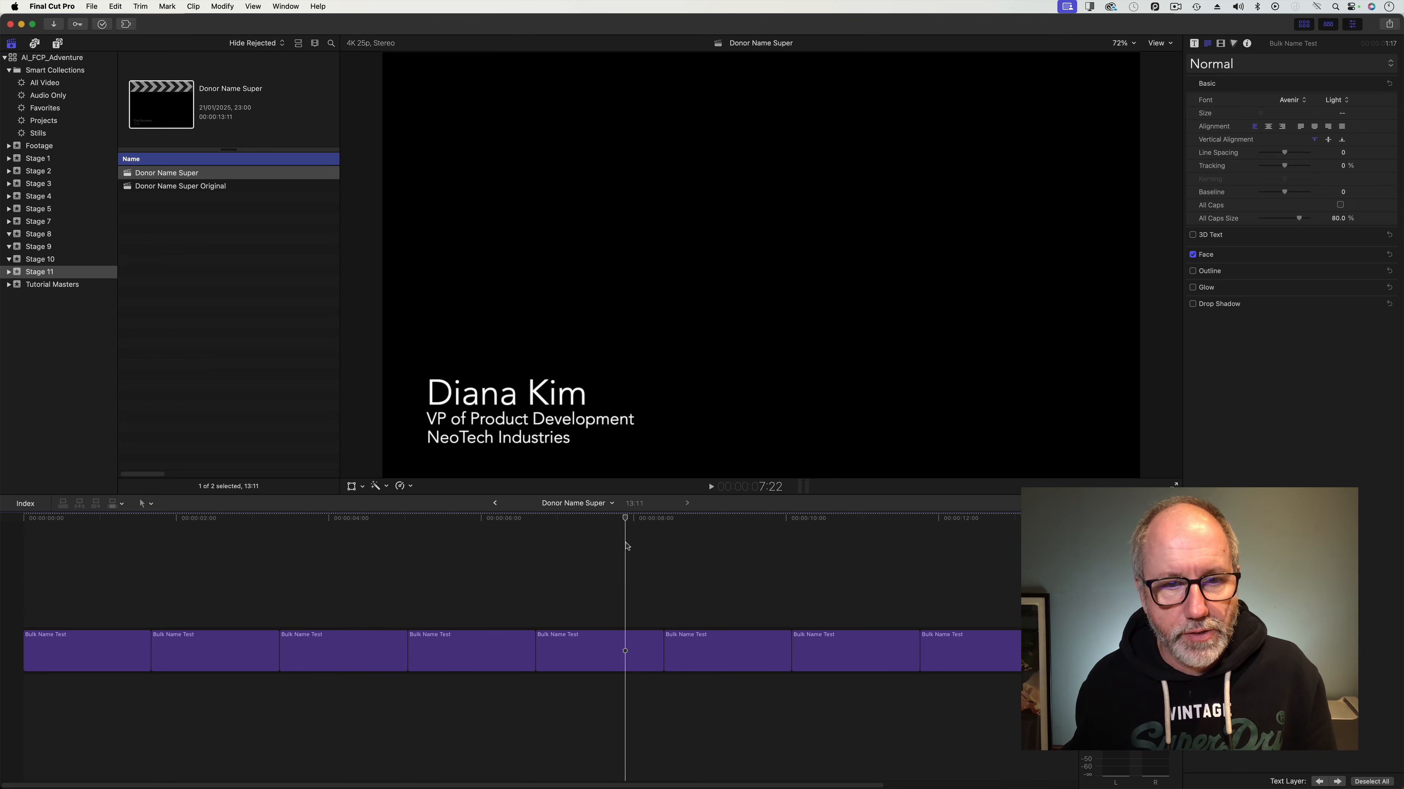
click(759, 540)
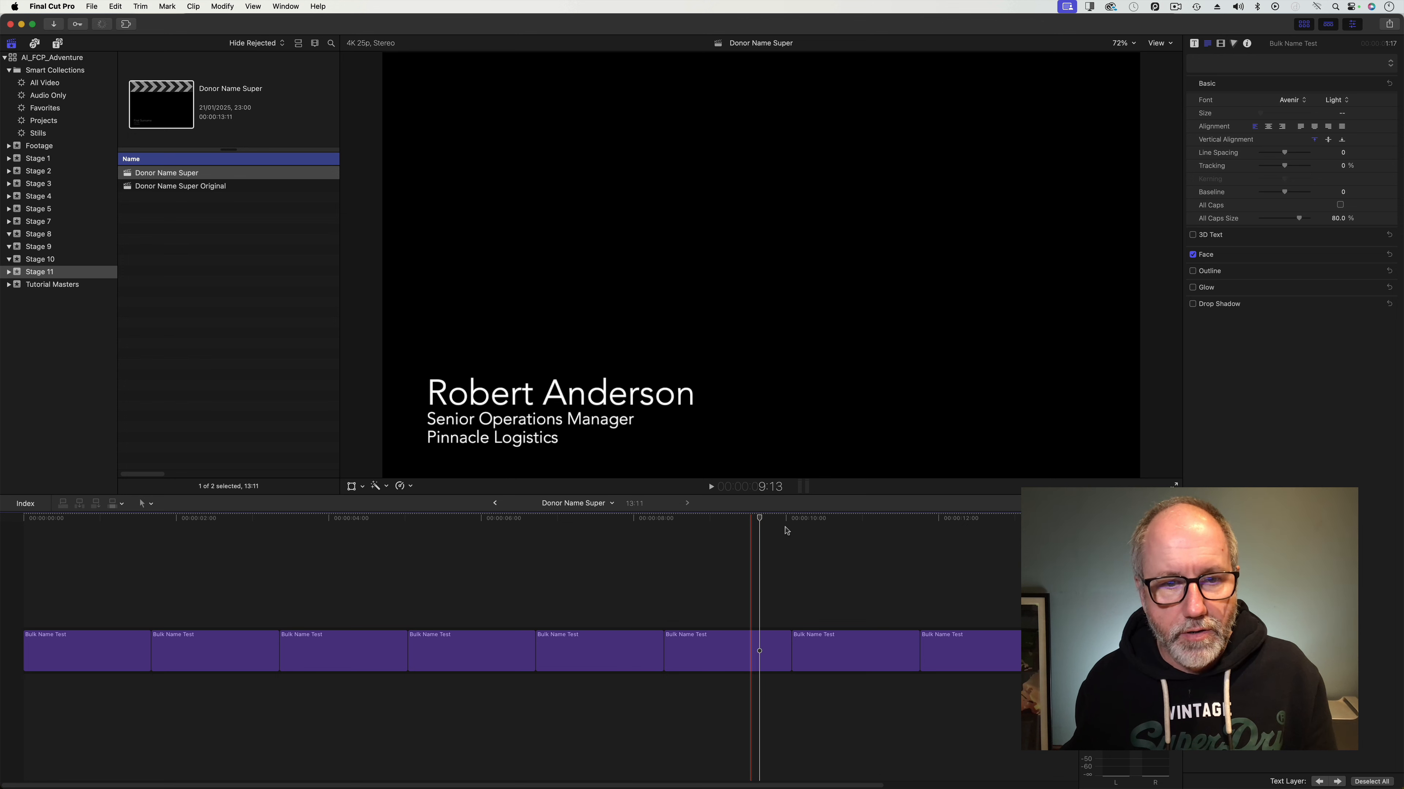
drag(860, 522, 93, 538)
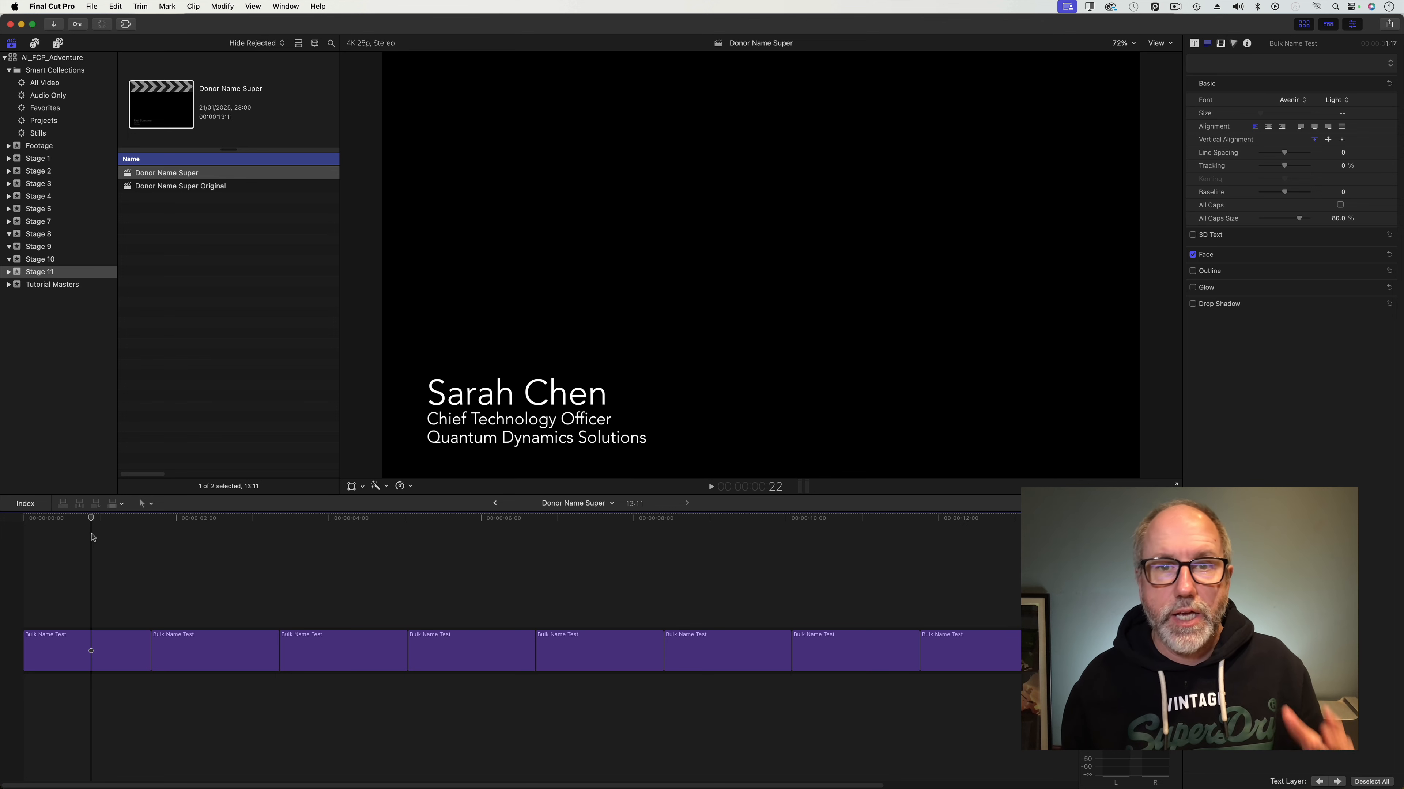